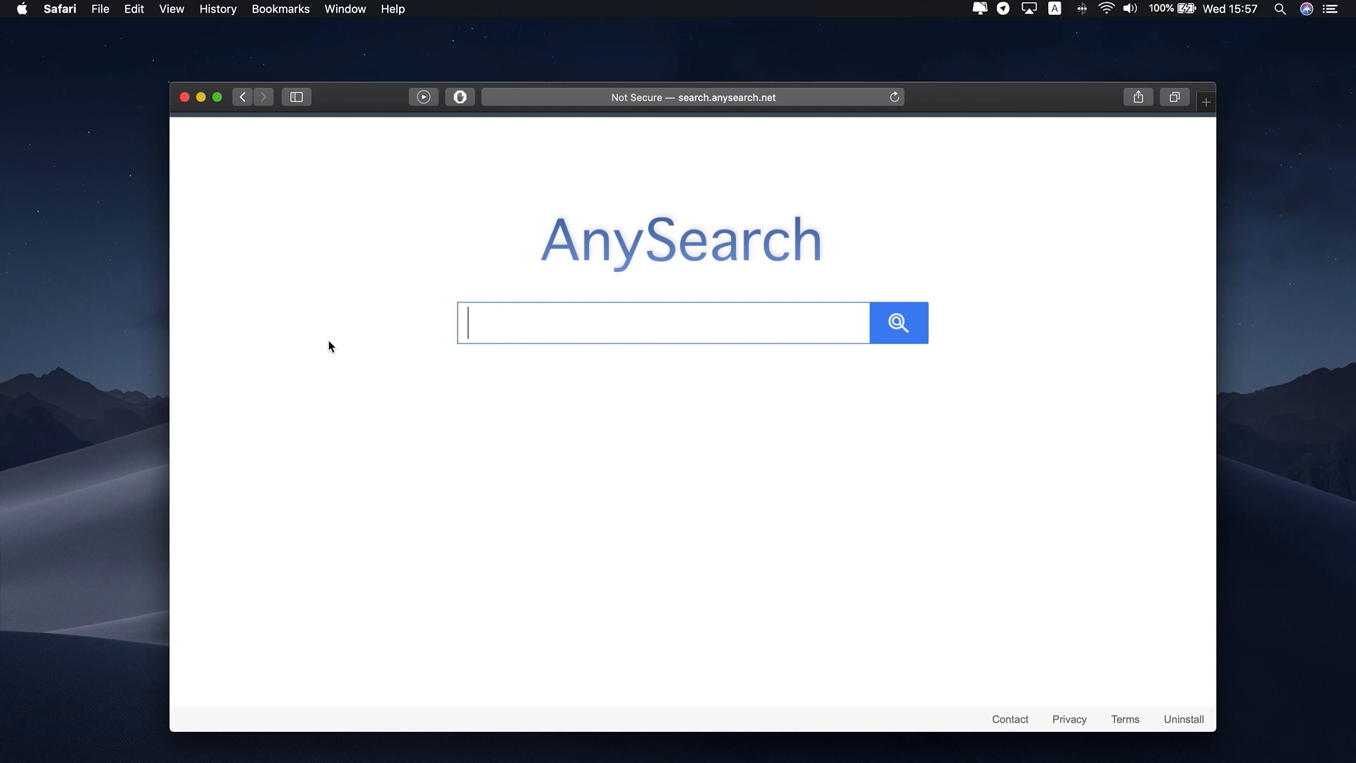
Close the AnySearch page and look through the Downloads folder for suspicious files
{"action": "left_click", "coordinate": [184, 97]}
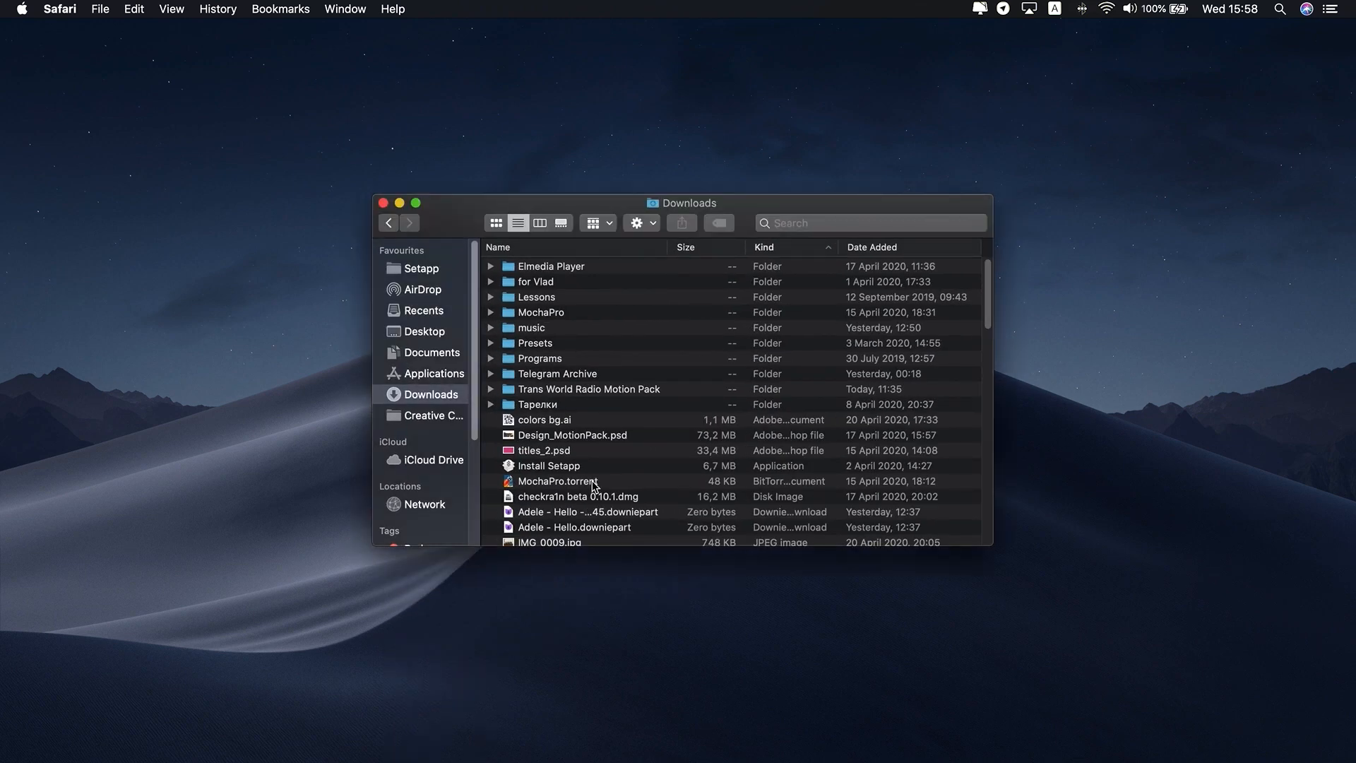
{"action": "scroll", "coordinate": [597, 477], "scroll_direction": "down", "scroll_amount": 5}
{"action": "scroll", "coordinate": [597, 479], "scroll_direction": "down", "scroll_amount": 6}
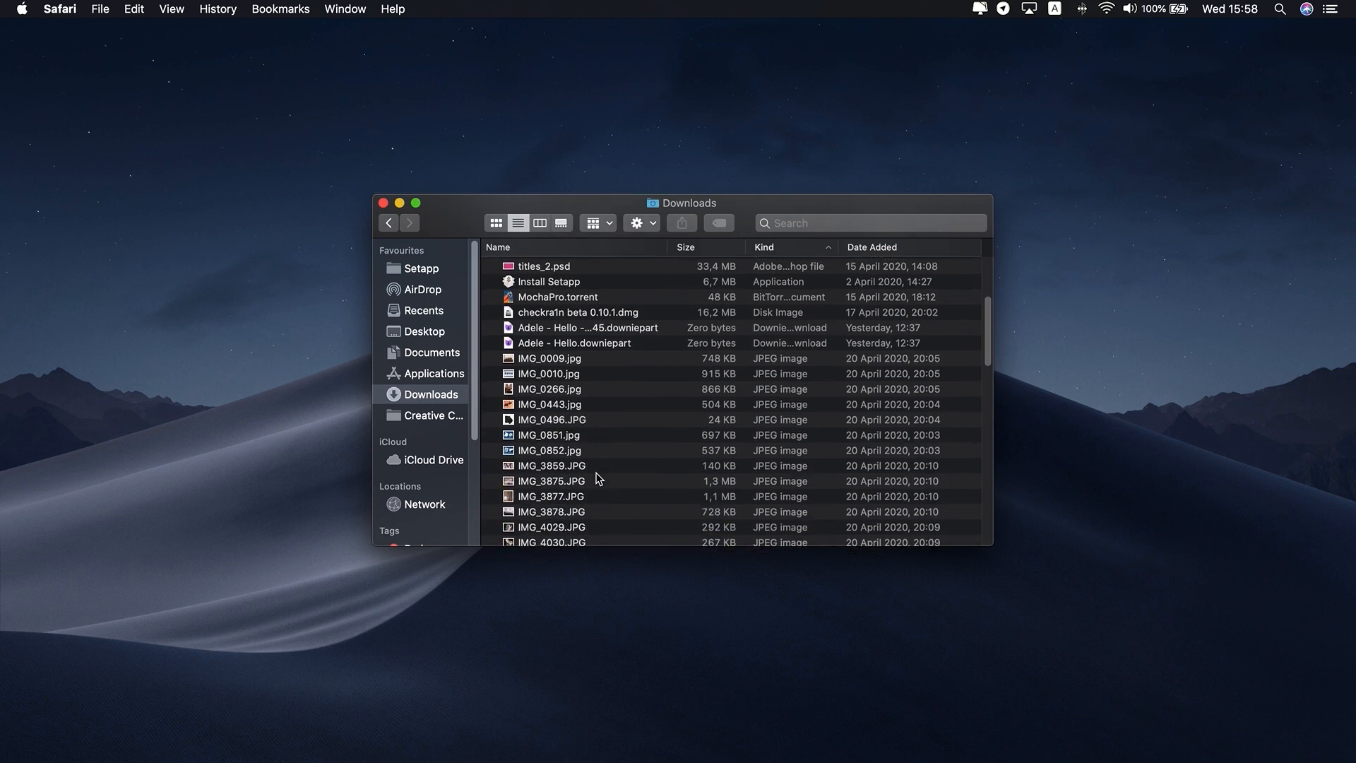
{"action": "scroll", "coordinate": [597, 478], "scroll_direction": "down", "scroll_amount": 10}
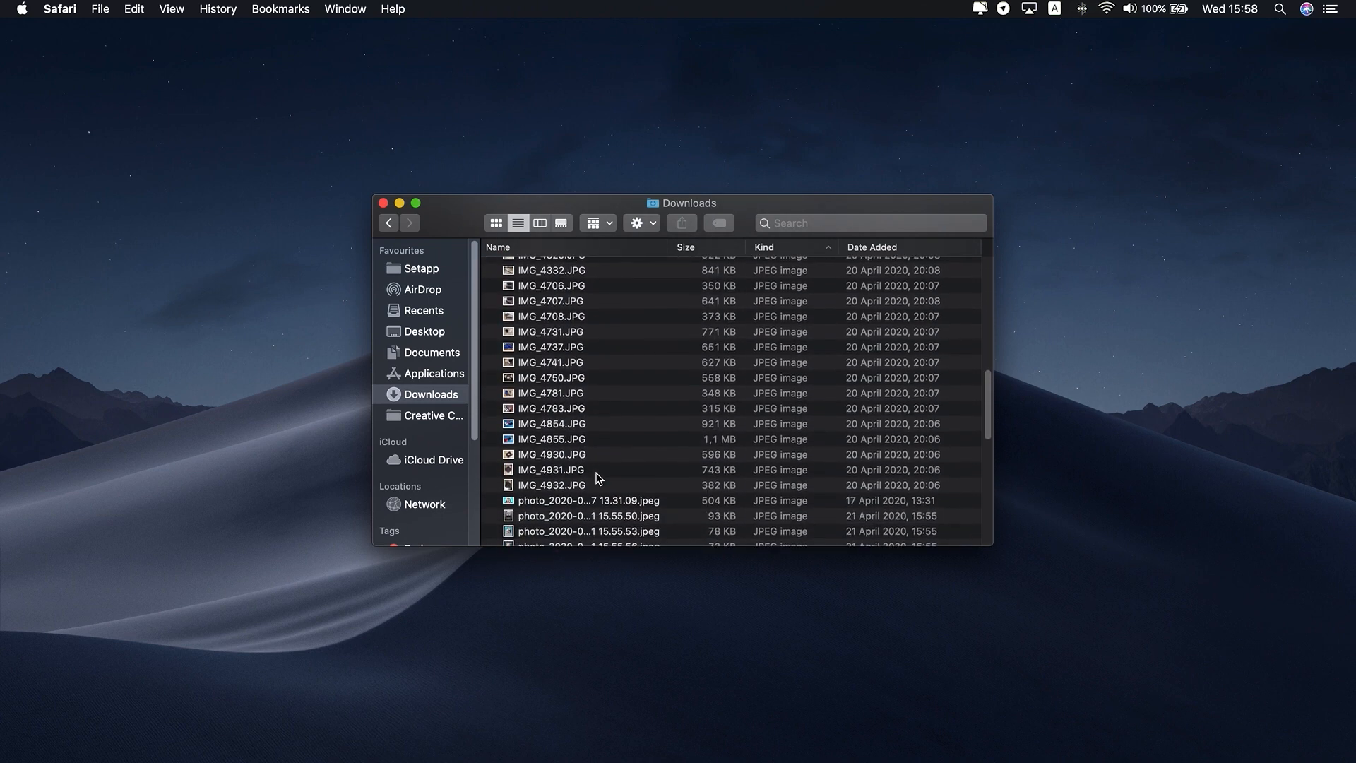
{"action": "scroll", "coordinate": [597, 478], "scroll_direction": "down", "scroll_amount": 4}
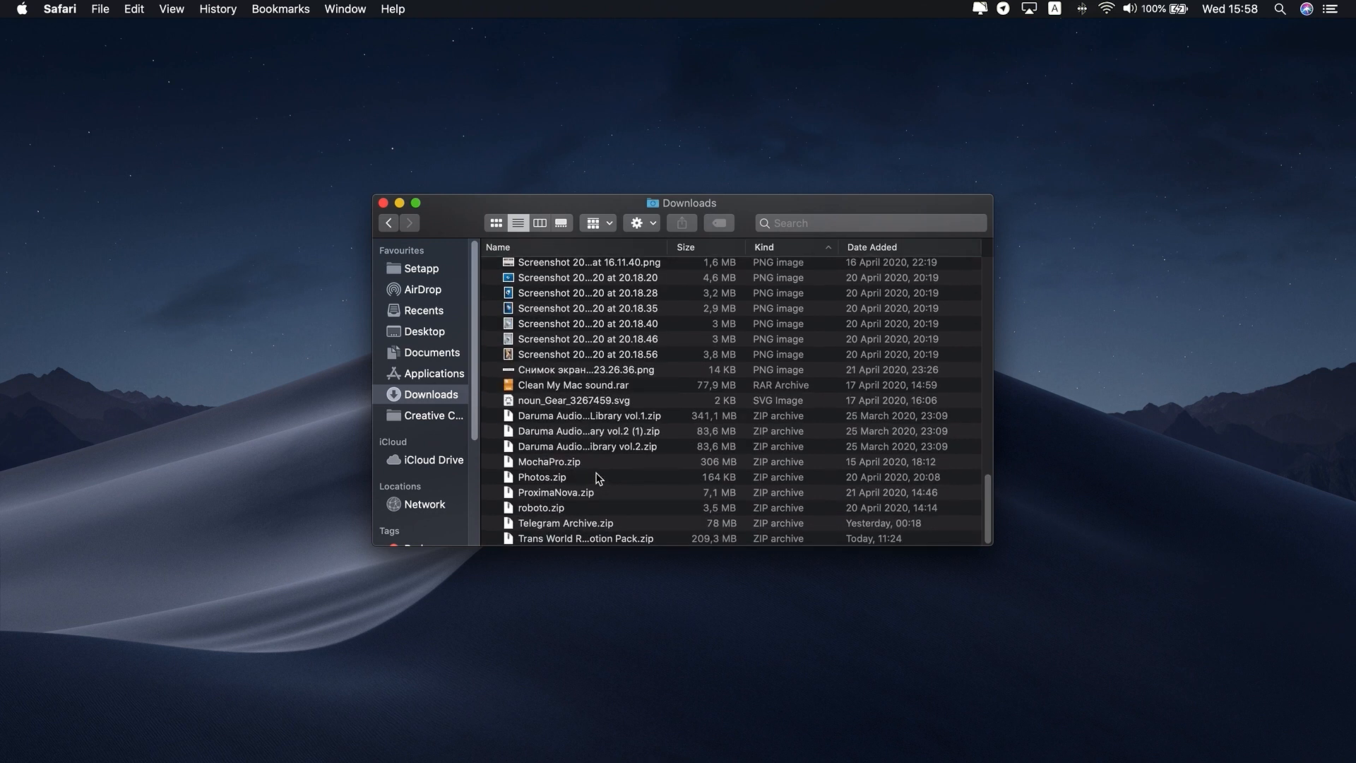
{"action": "left_click", "coordinate": [384, 203]}
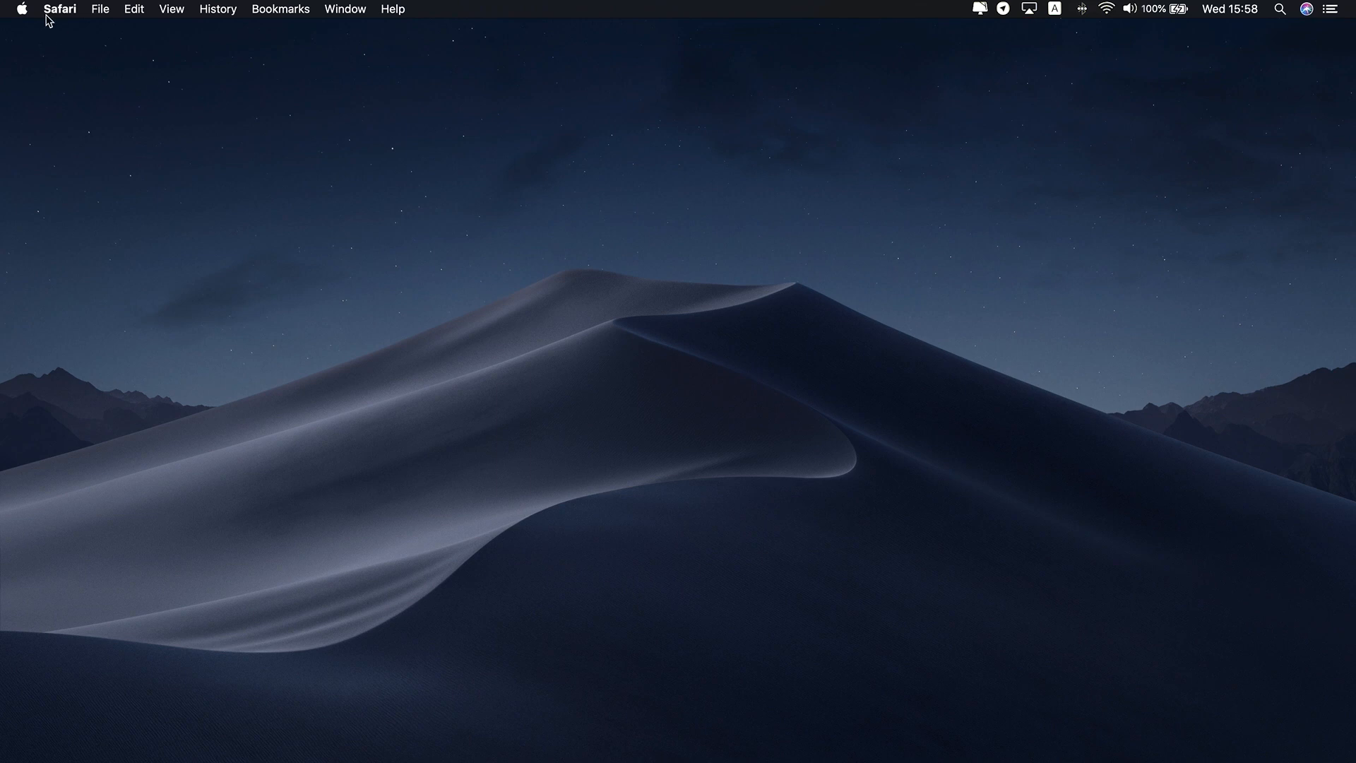
Unlock the Users & Groups system preferences with the account password and display the current user's login items
{"action": "left_click", "coordinate": [22, 9]}
{"action": "left_click", "coordinate": [51, 54]}
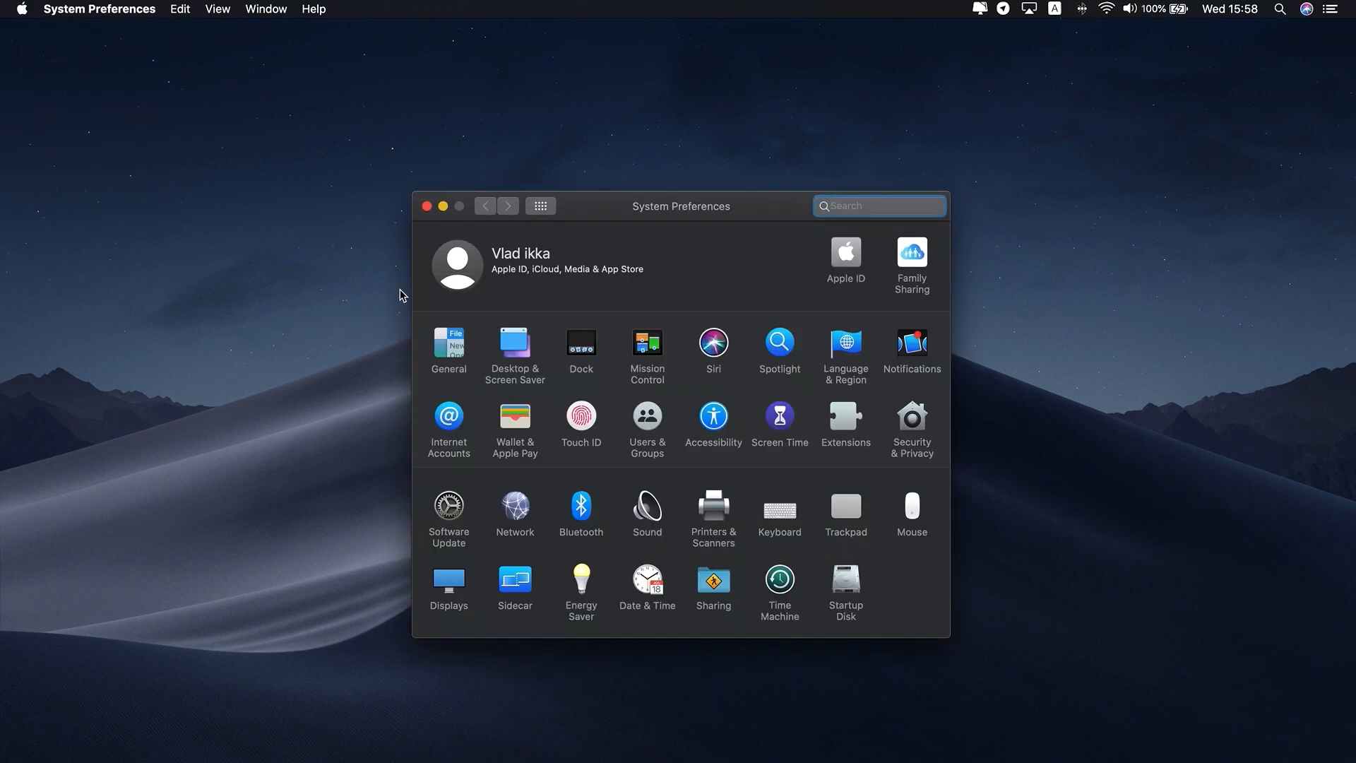
{"action": "left_click", "coordinate": [646, 433]}
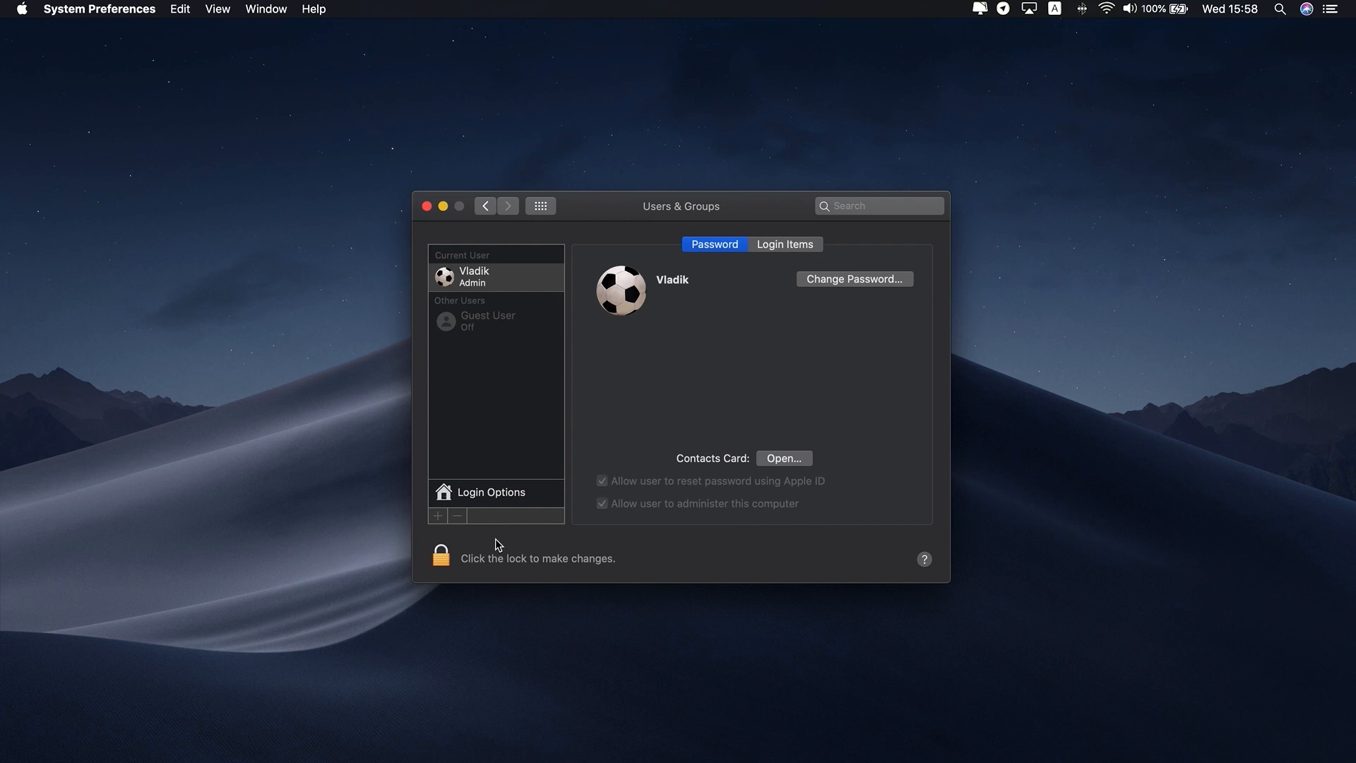
{"action": "left_click", "coordinate": [442, 556]}
{"action": "type", "text": "••"}
{"action": "key", "text": "Return"}
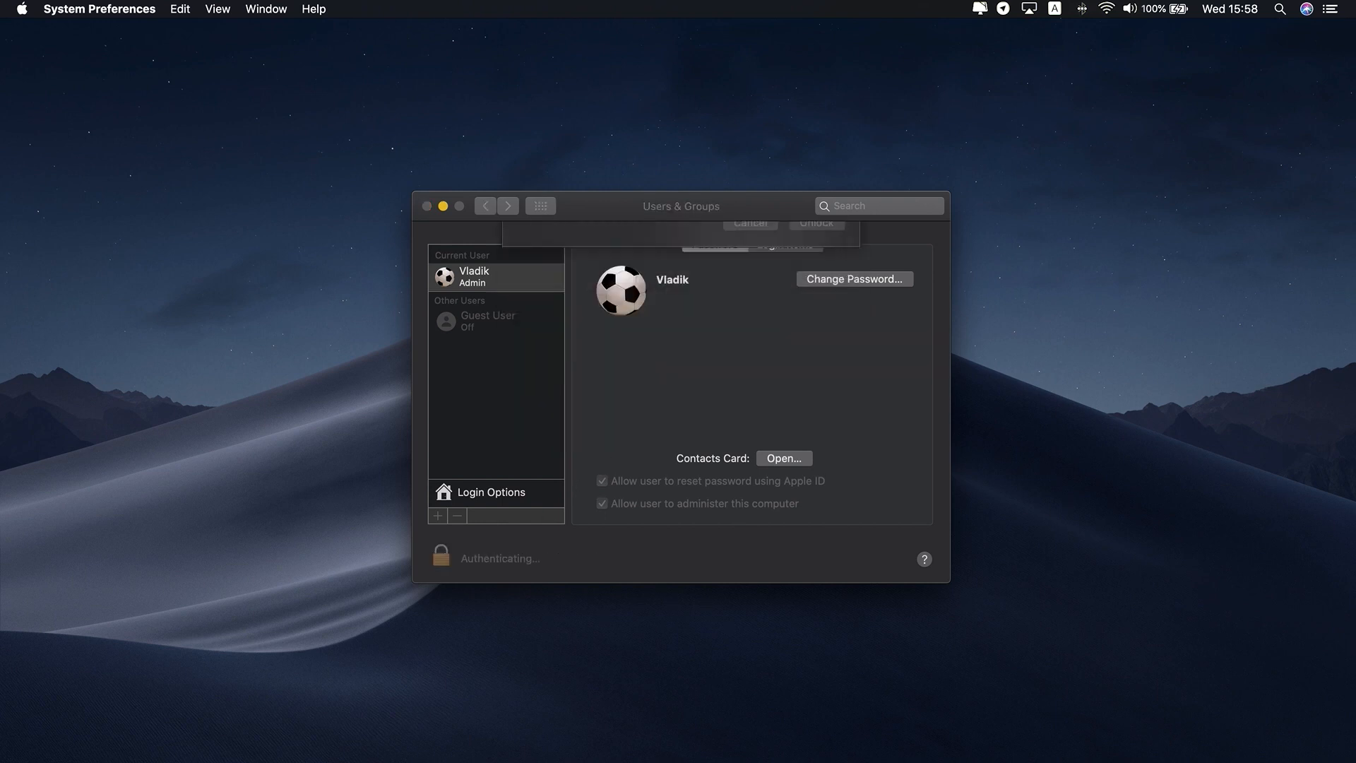
{"action": "left_click", "coordinate": [806, 246]}
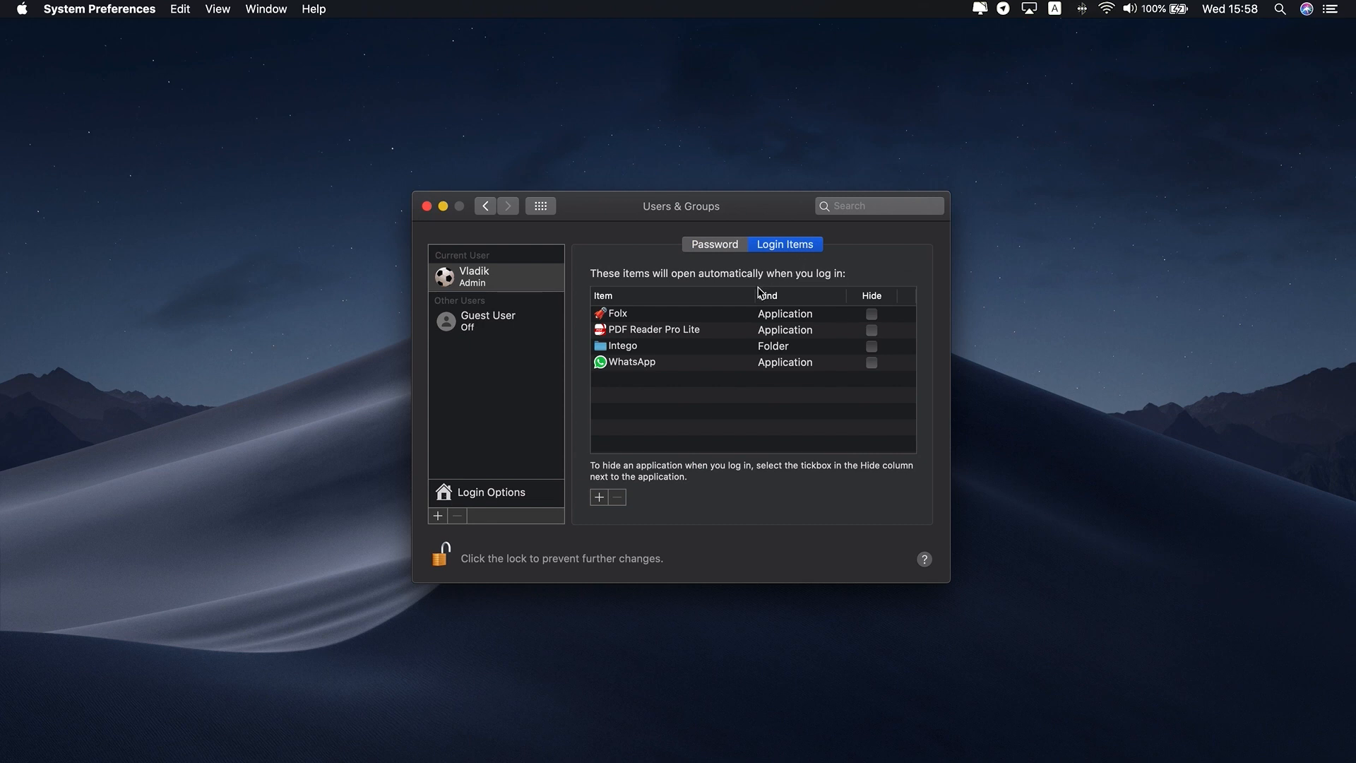
Mark Folx and Intego as hidden, and remove Intego, PDF Reader Pro Lite and Folx from the login items
{"action": "left_click", "coordinate": [873, 318]}
{"action": "left_click", "coordinate": [873, 315]}
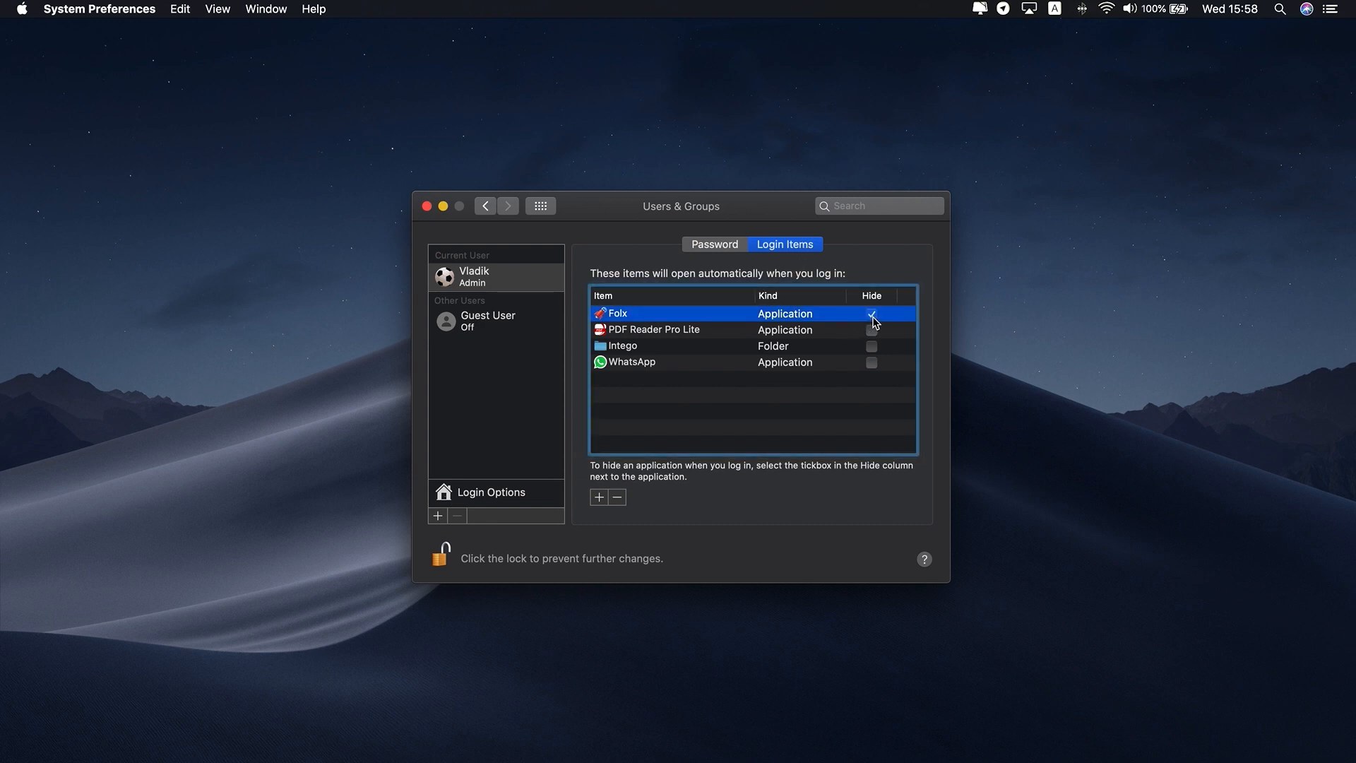
{"action": "left_click", "coordinate": [873, 347]}
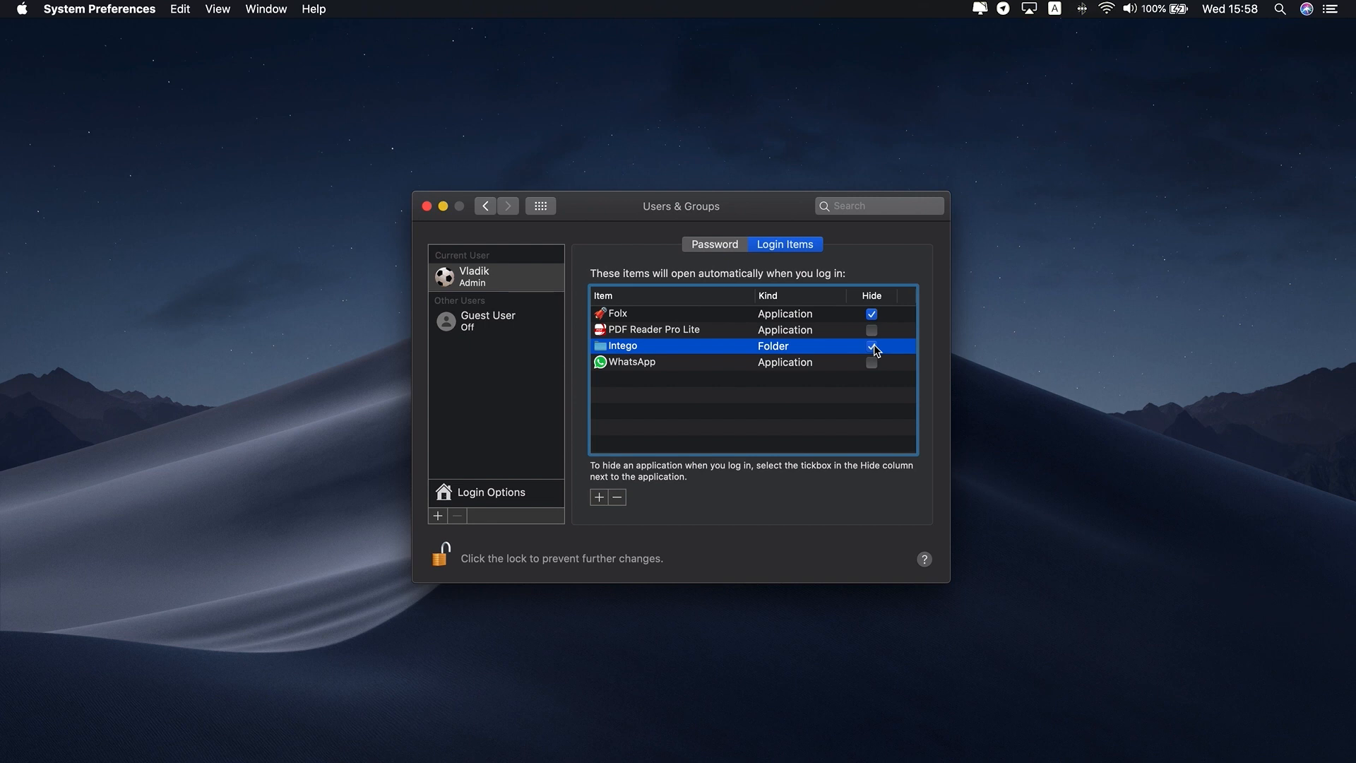
{"action": "left_click", "coordinate": [618, 497]}
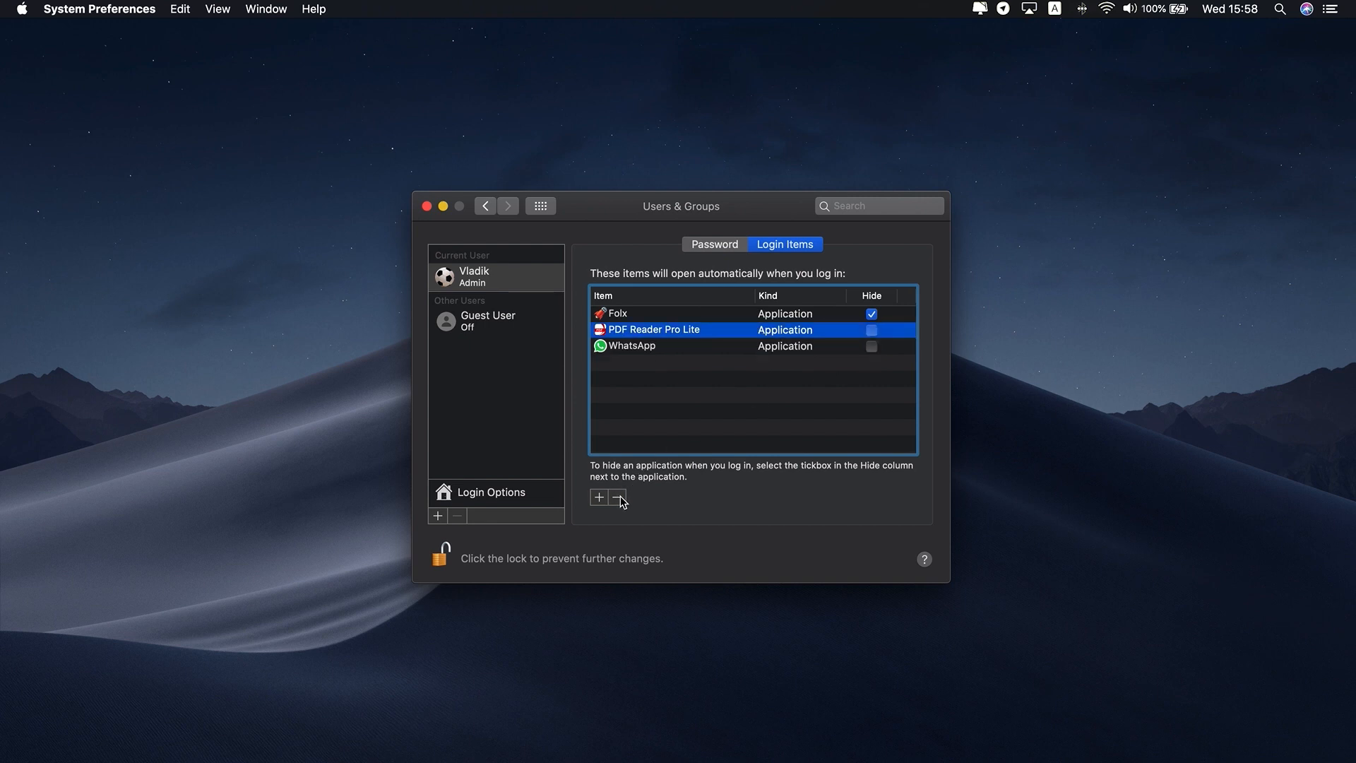
{"action": "left_click", "coordinate": [619, 498]}
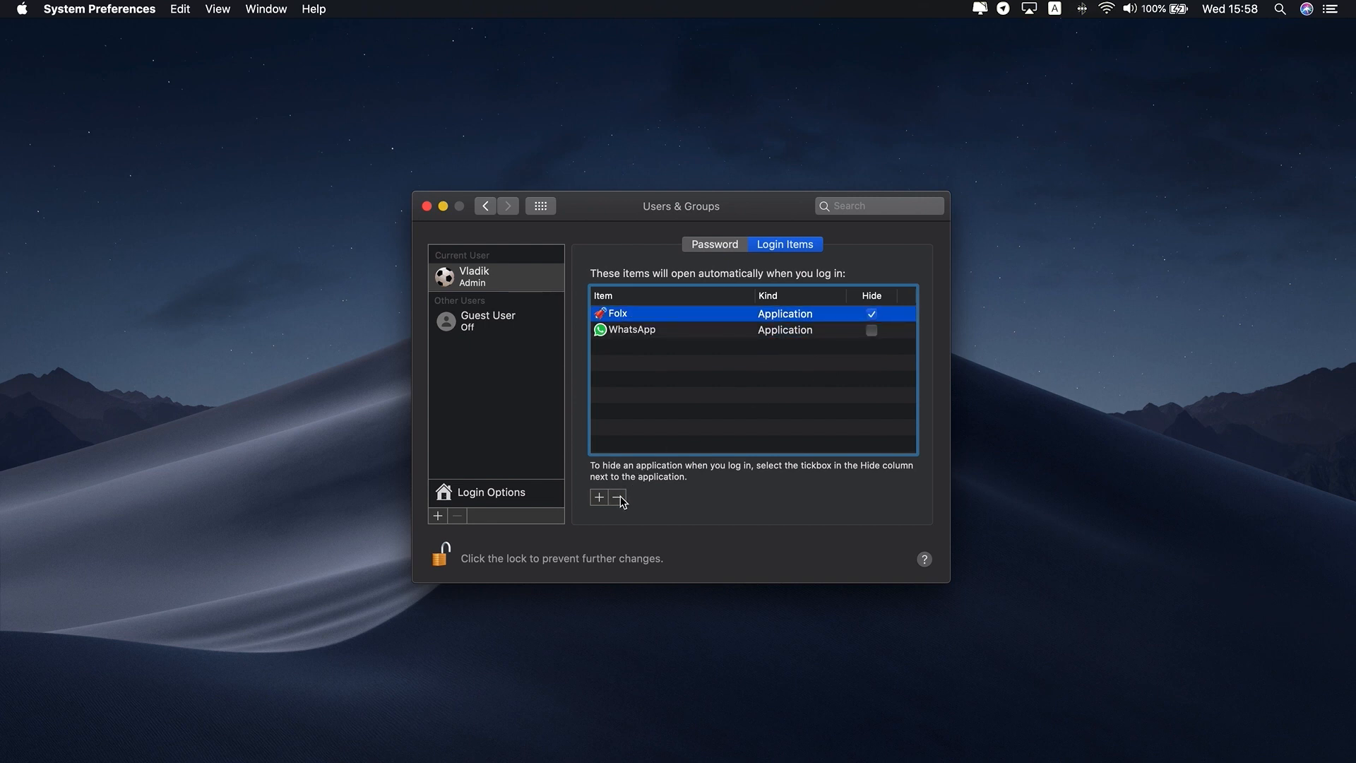
{"action": "left_click", "coordinate": [619, 498]}
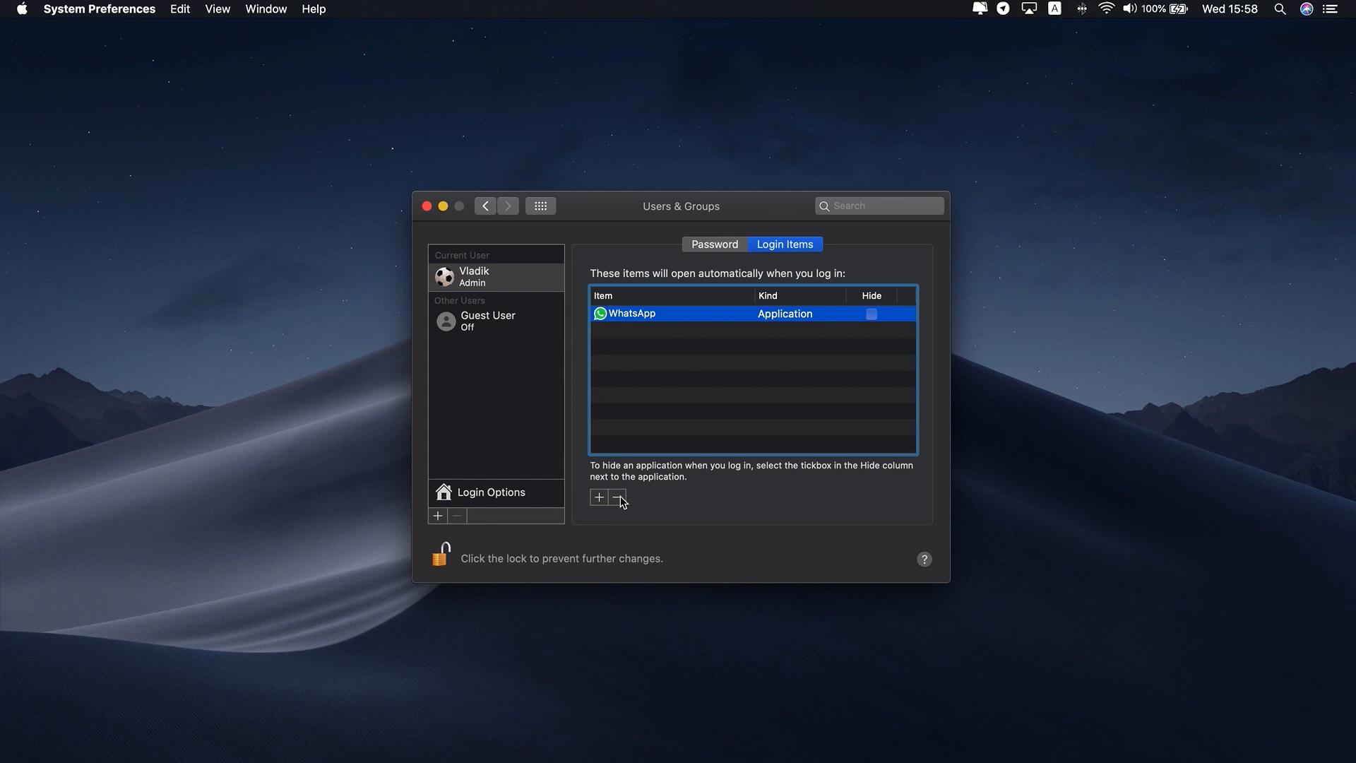
{"action": "left_click", "coordinate": [667, 409]}
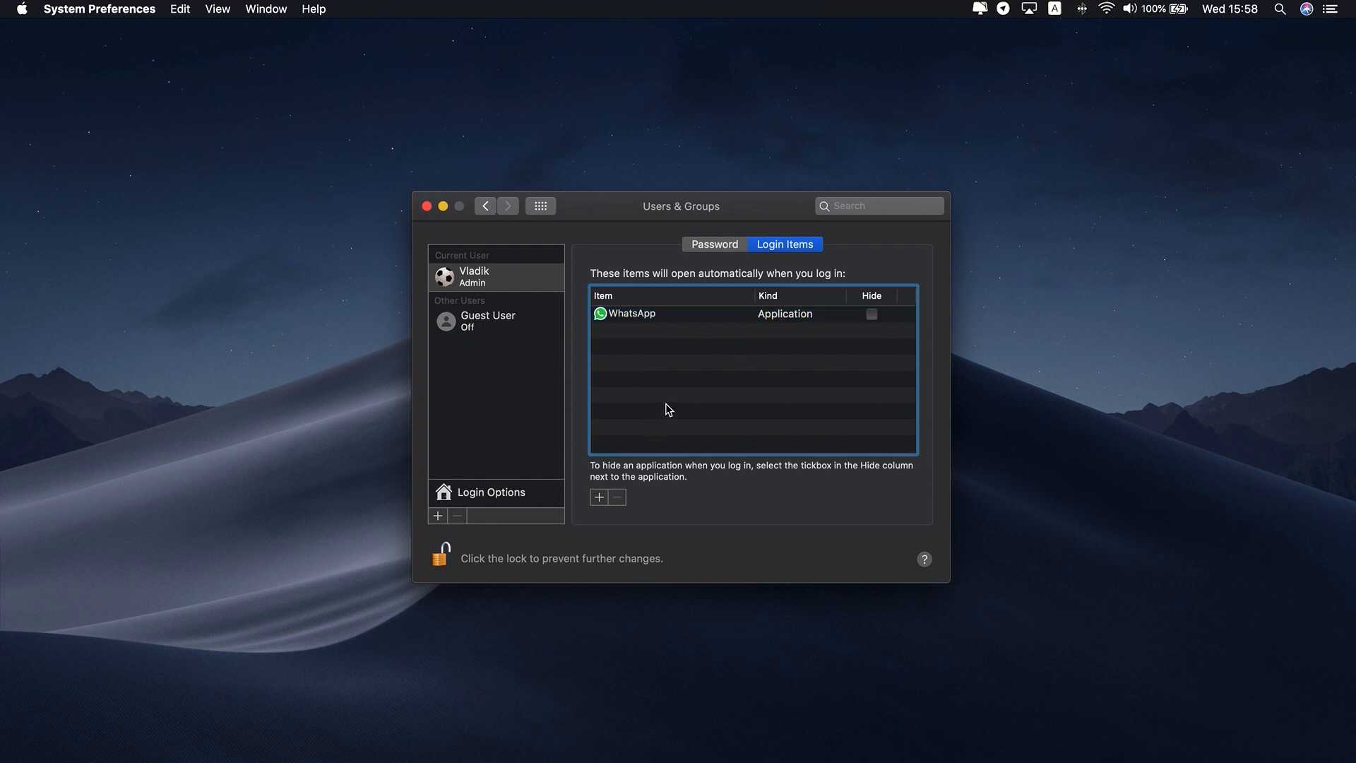
{"action": "left_click", "coordinate": [723, 250]}
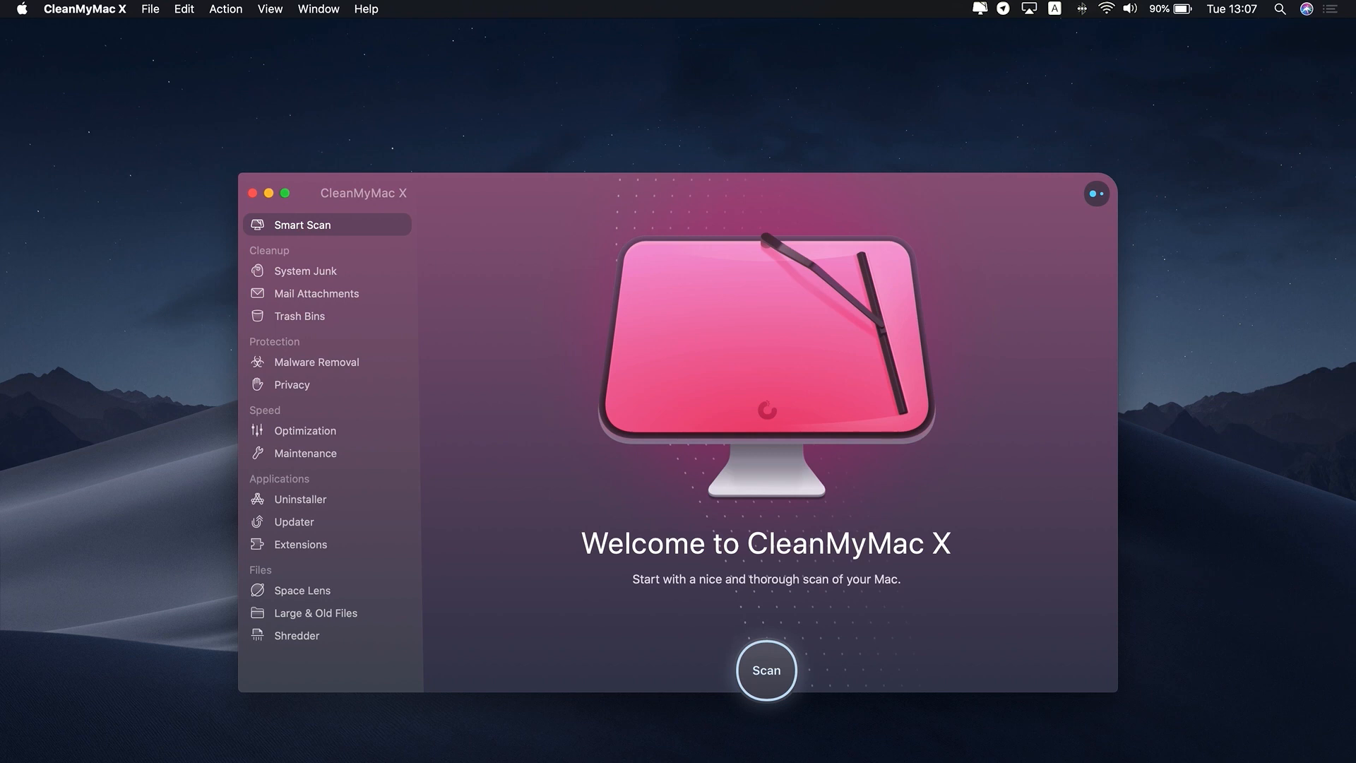
In CleanMyMac X's Optimization module, disable the Folx login item and remove the Intego login item
{"action": "left_click", "coordinate": [385, 433]}
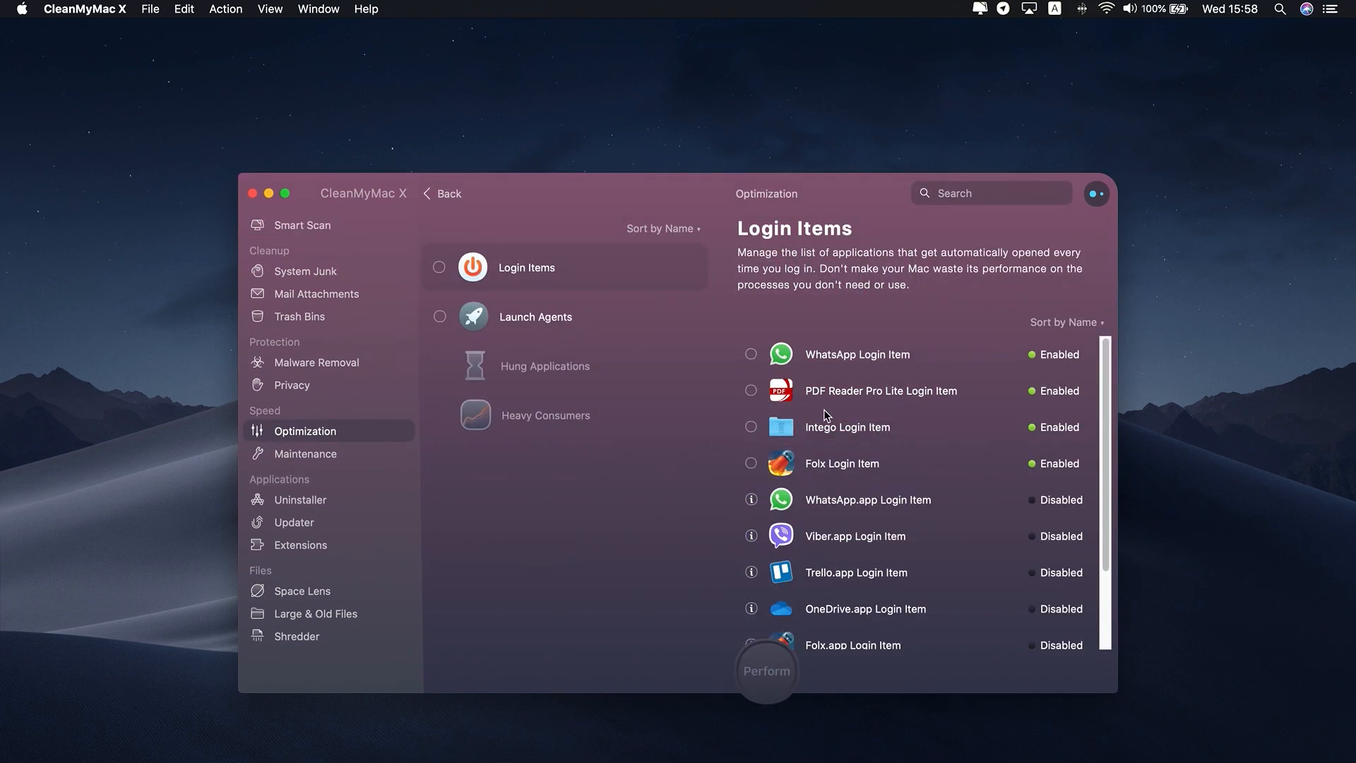
{"action": "left_click", "coordinate": [751, 427]}
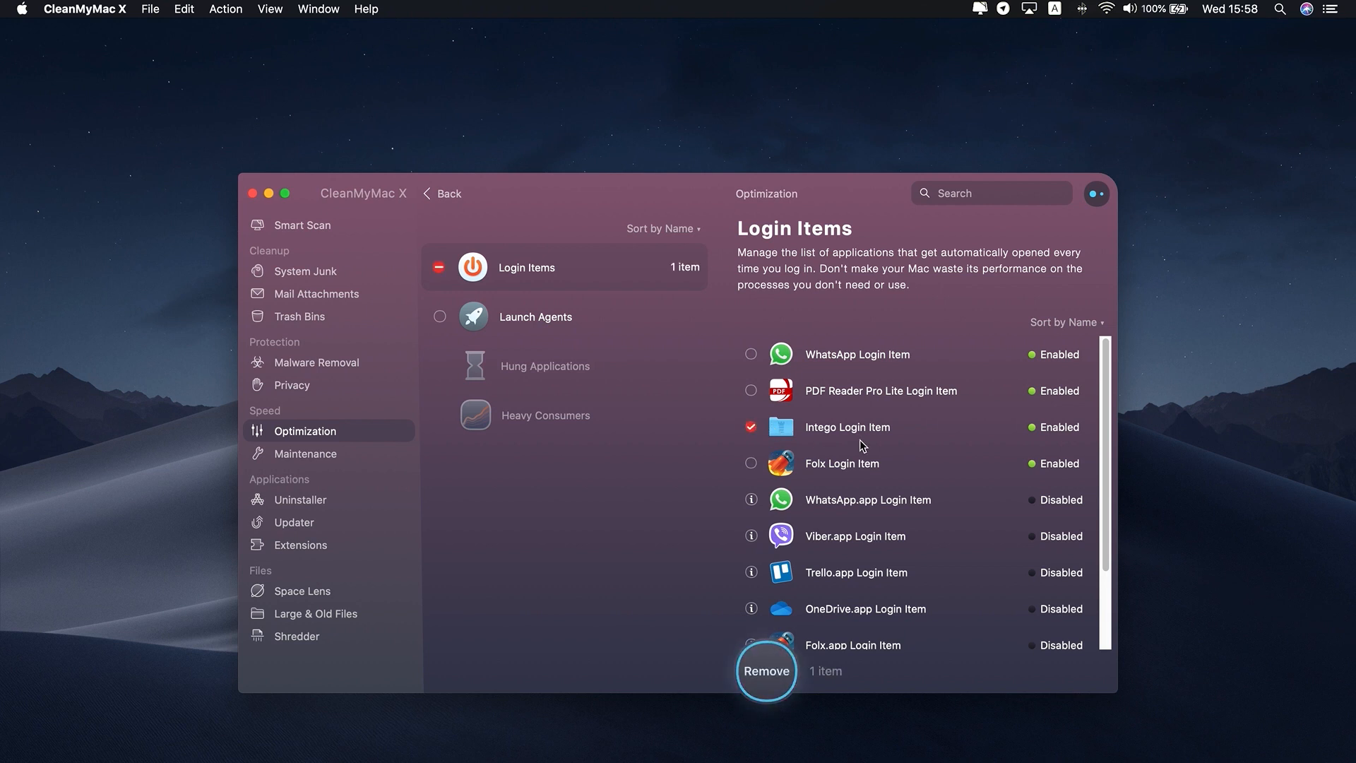
{"action": "scroll", "coordinate": [863, 445], "scroll_direction": "down", "scroll_amount": 1}
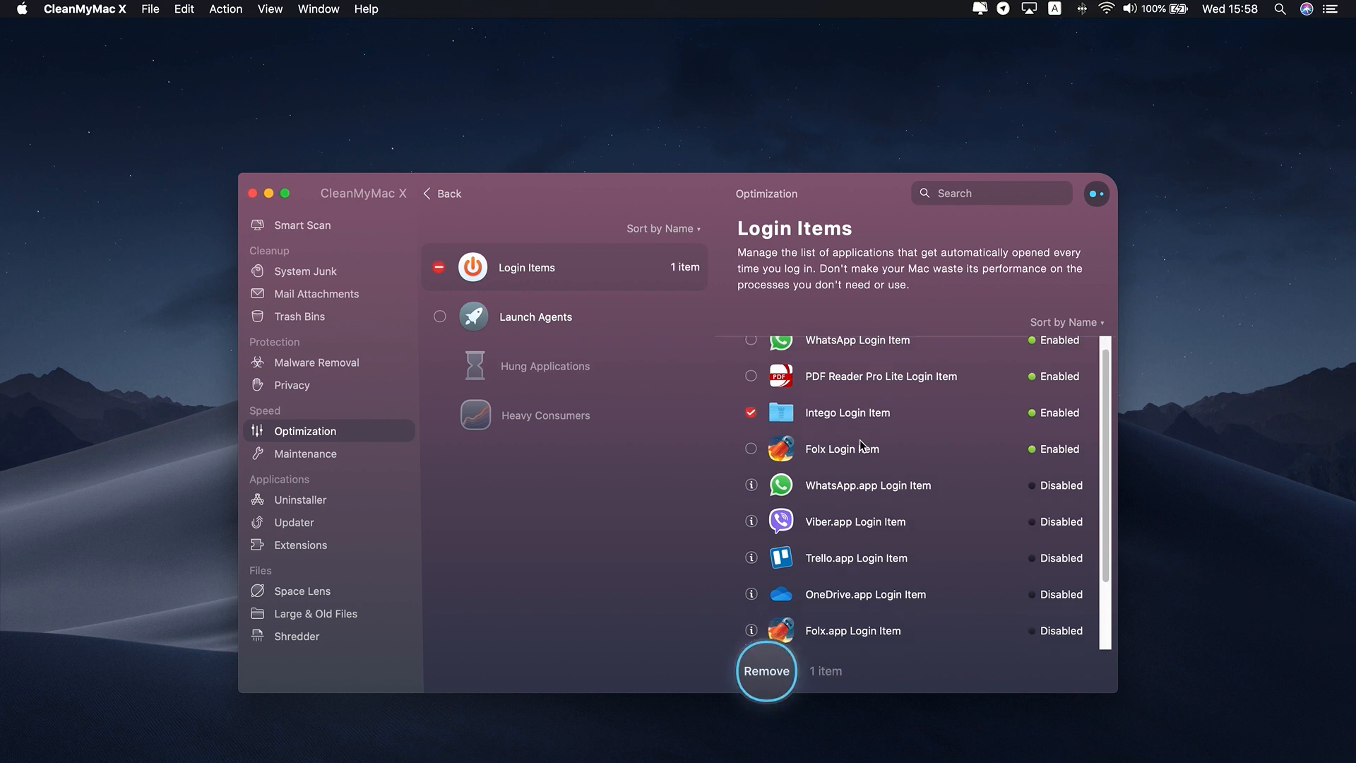
{"action": "left_click", "coordinate": [1033, 438]}
{"action": "scroll", "coordinate": [918, 433], "scroll_direction": "up", "scroll_amount": 1}
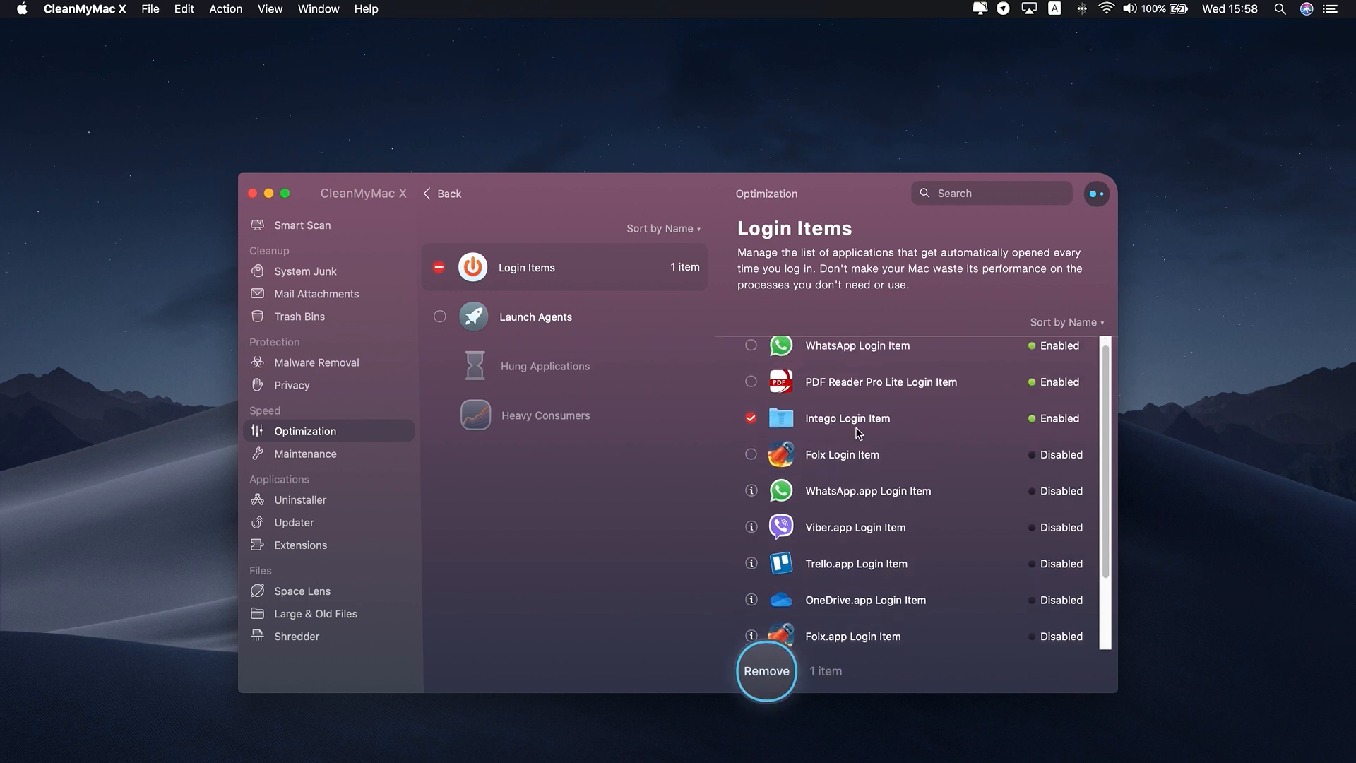
{"action": "left_click", "coordinate": [773, 667]}
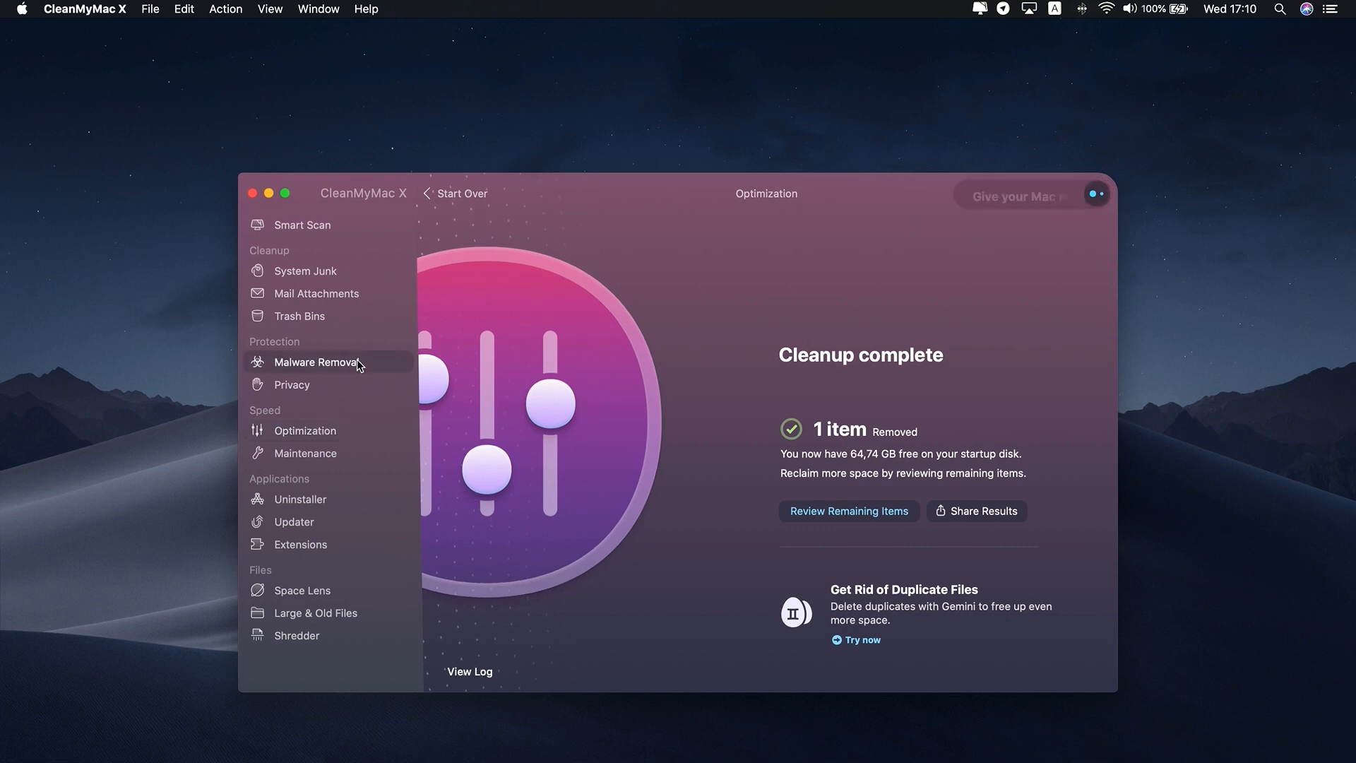
Start a Malware Removal scan of the Mac
{"action": "left_click", "coordinate": [357, 361]}
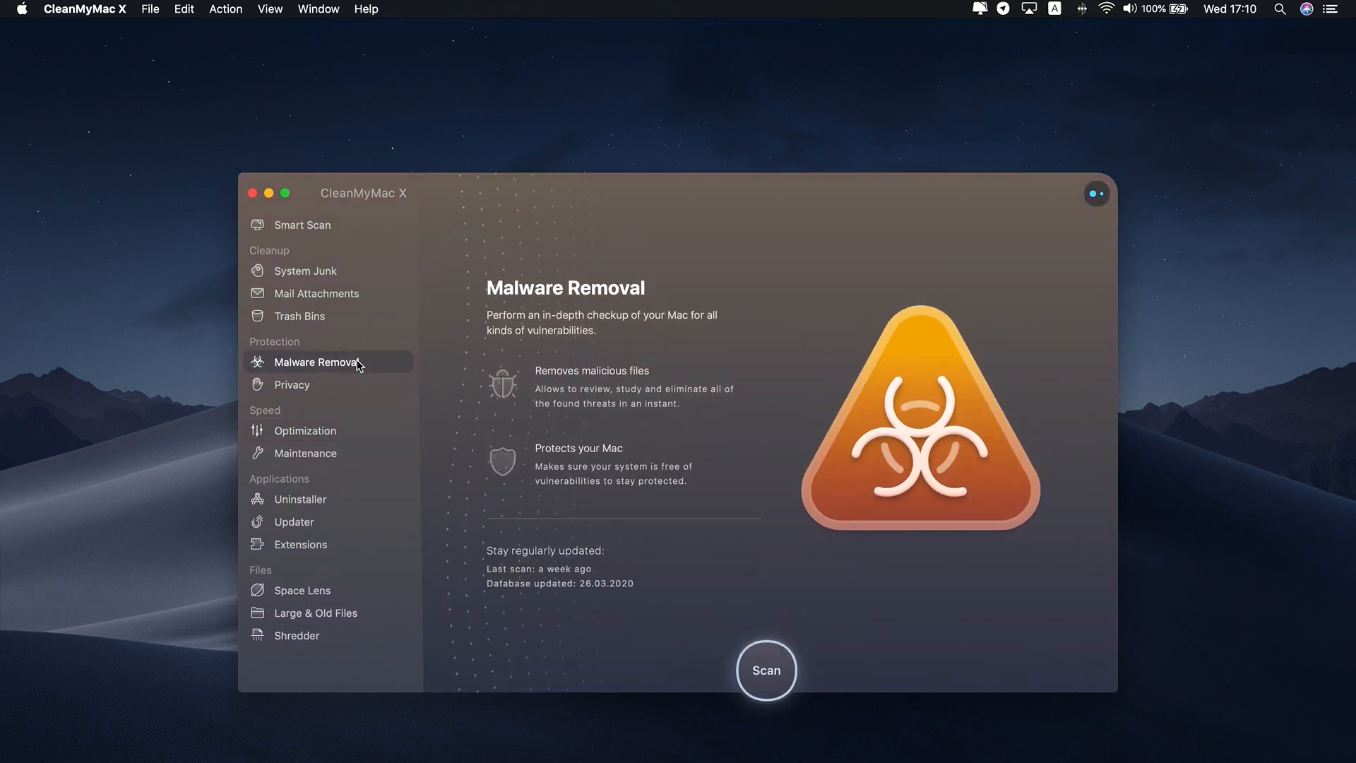
{"action": "left_click", "coordinate": [761, 677]}
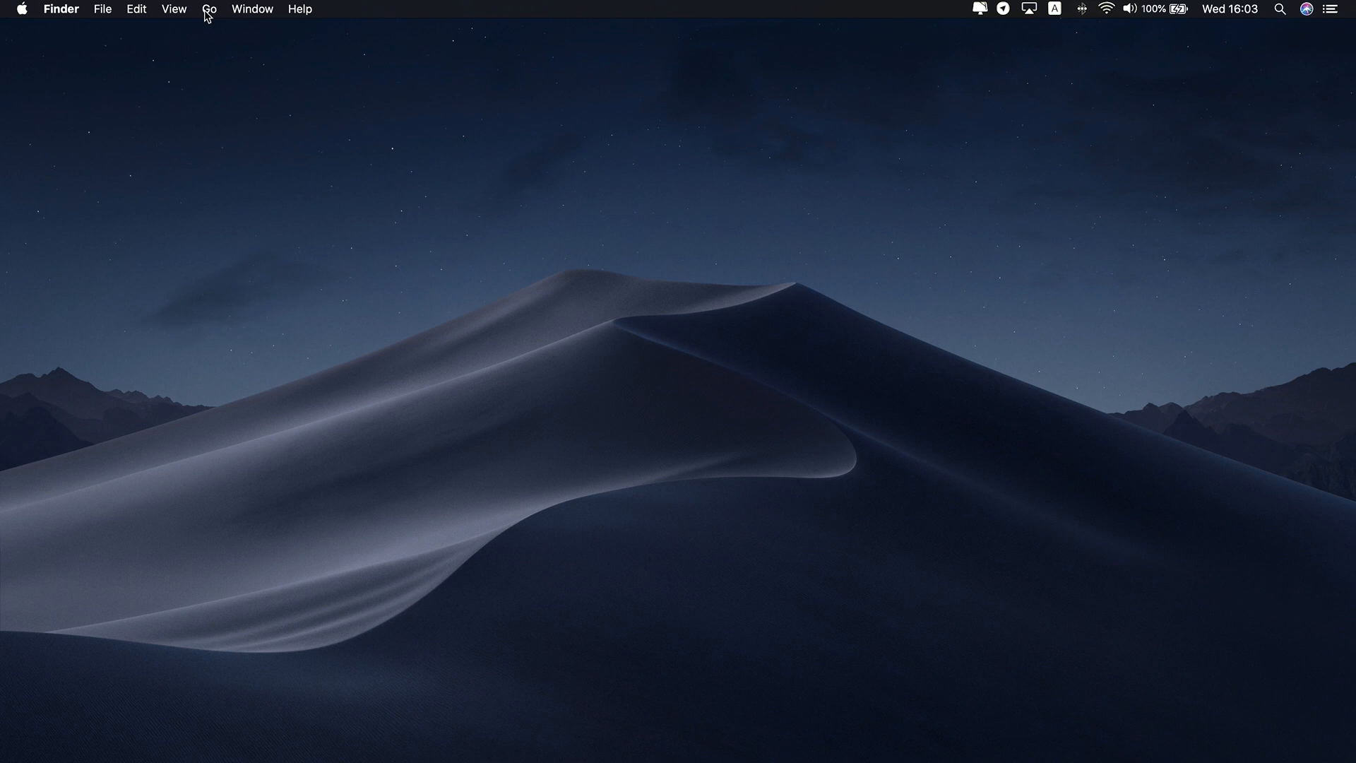
Switch to Finder and go to the folder /Library/LaunchDaemons
{"action": "left_click", "coordinate": [208, 9]}
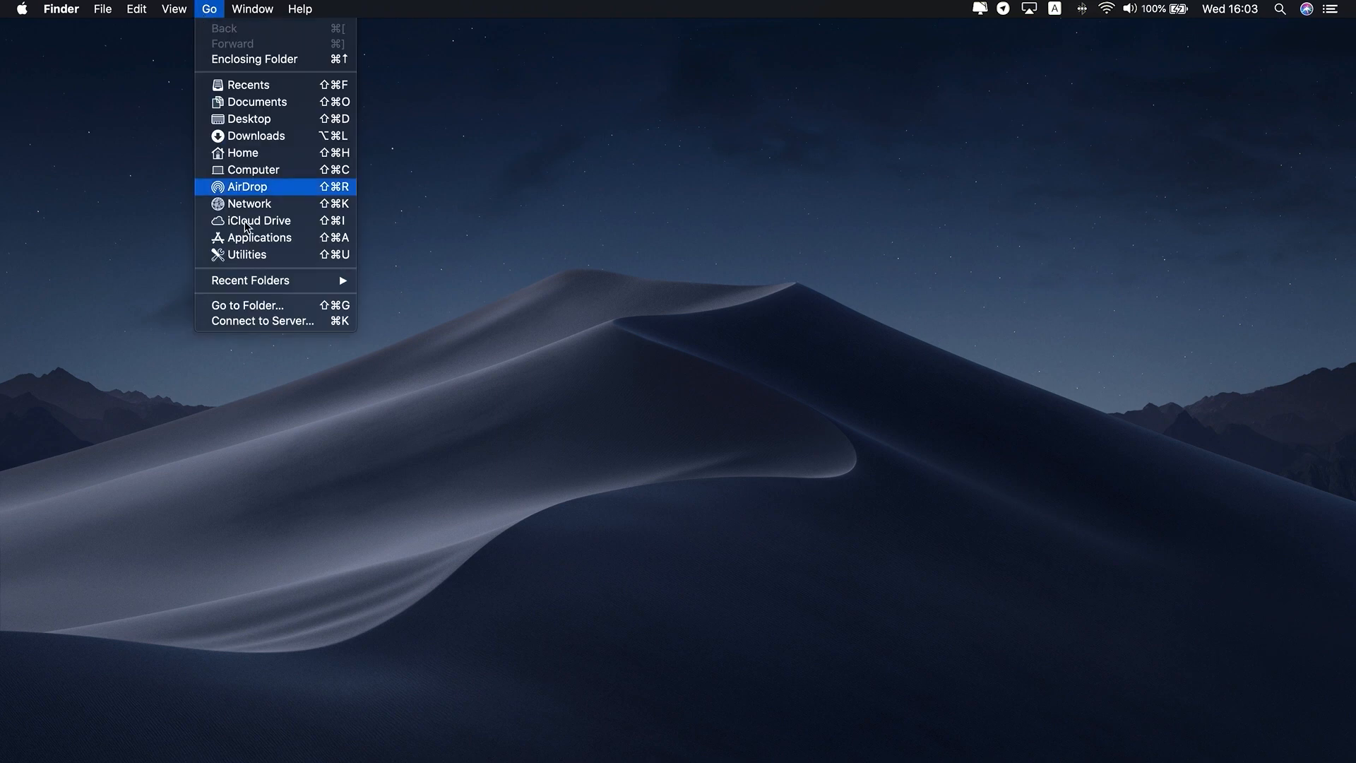
{"action": "left_click", "coordinate": [261, 305]}
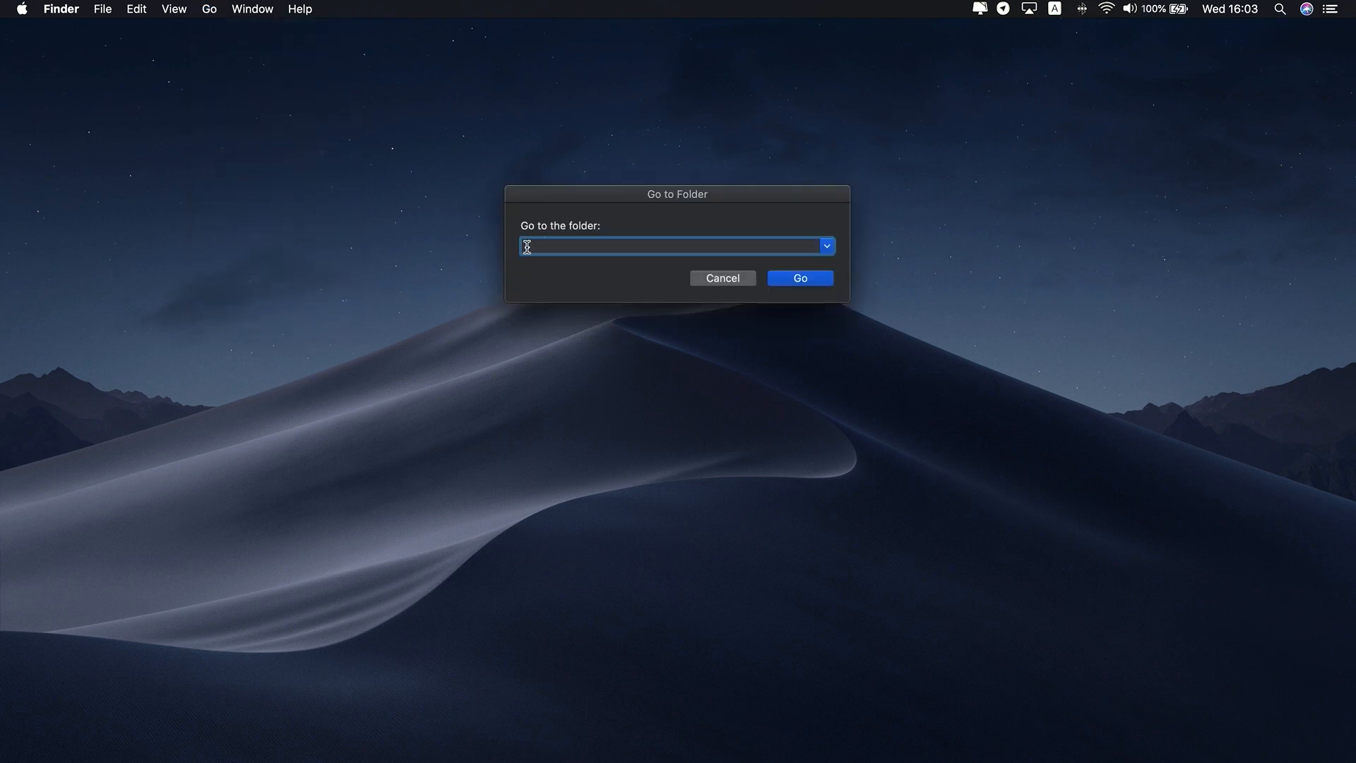
{"action": "type", "text": "/Library/LaunchDaemons"}
{"action": "left_click", "coordinate": [780, 279]}
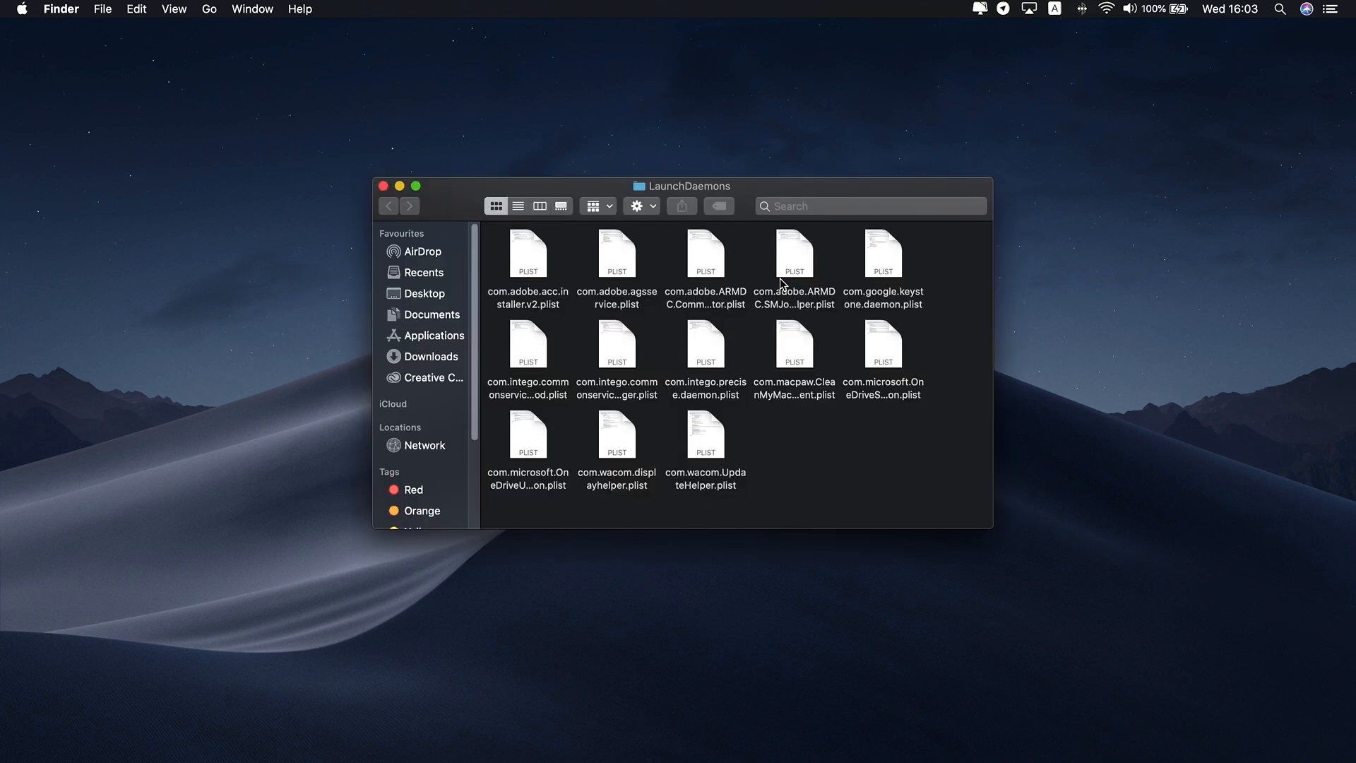
Move the three com.intego and two com.wacom plist files to the Bin and close the LaunchDaemons window
{"action": "left_click", "coordinate": [540, 346]}
{"action": "left_click", "coordinate": [617, 347], "text": "super"}
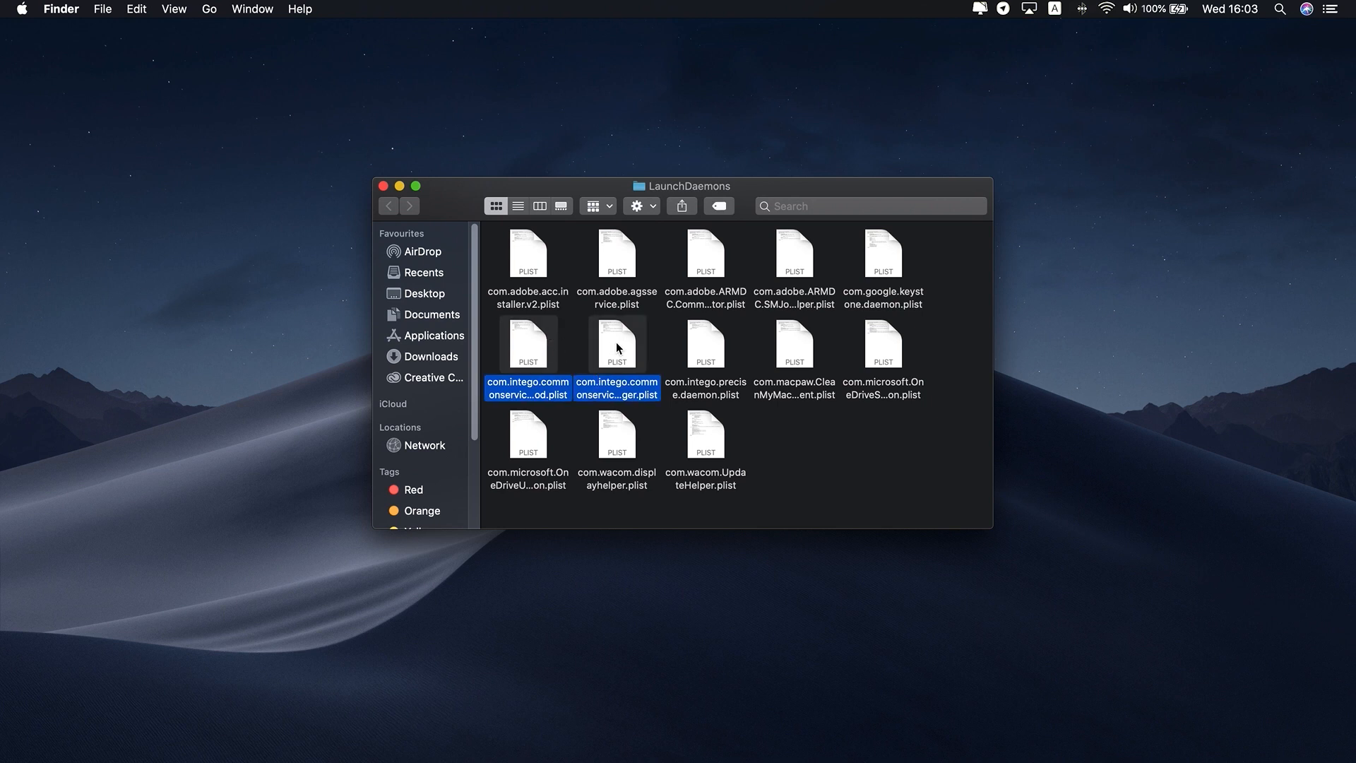
{"action": "left_click", "coordinate": [702, 349], "text": "super"}
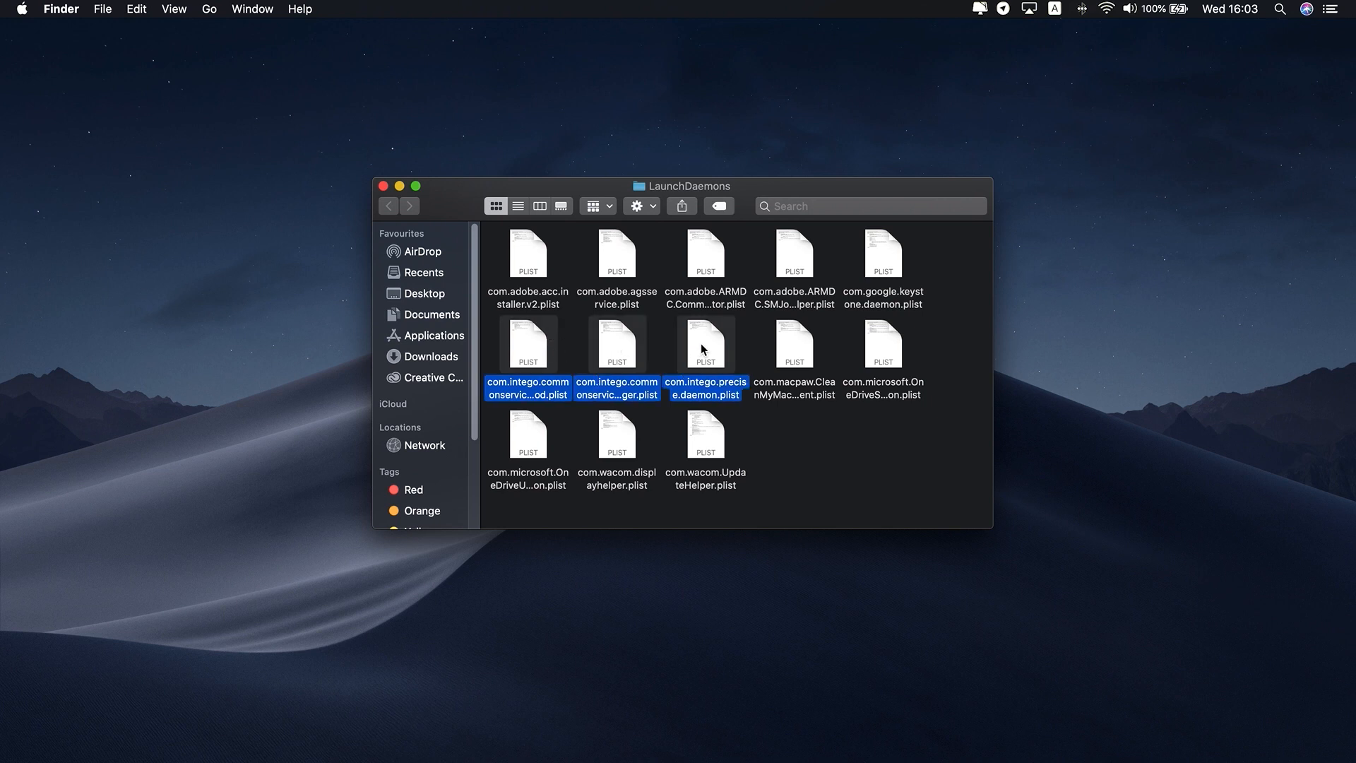
{"action": "left_click", "coordinate": [707, 431], "text": "super"}
{"action": "left_click", "coordinate": [616, 436], "text": "super"}
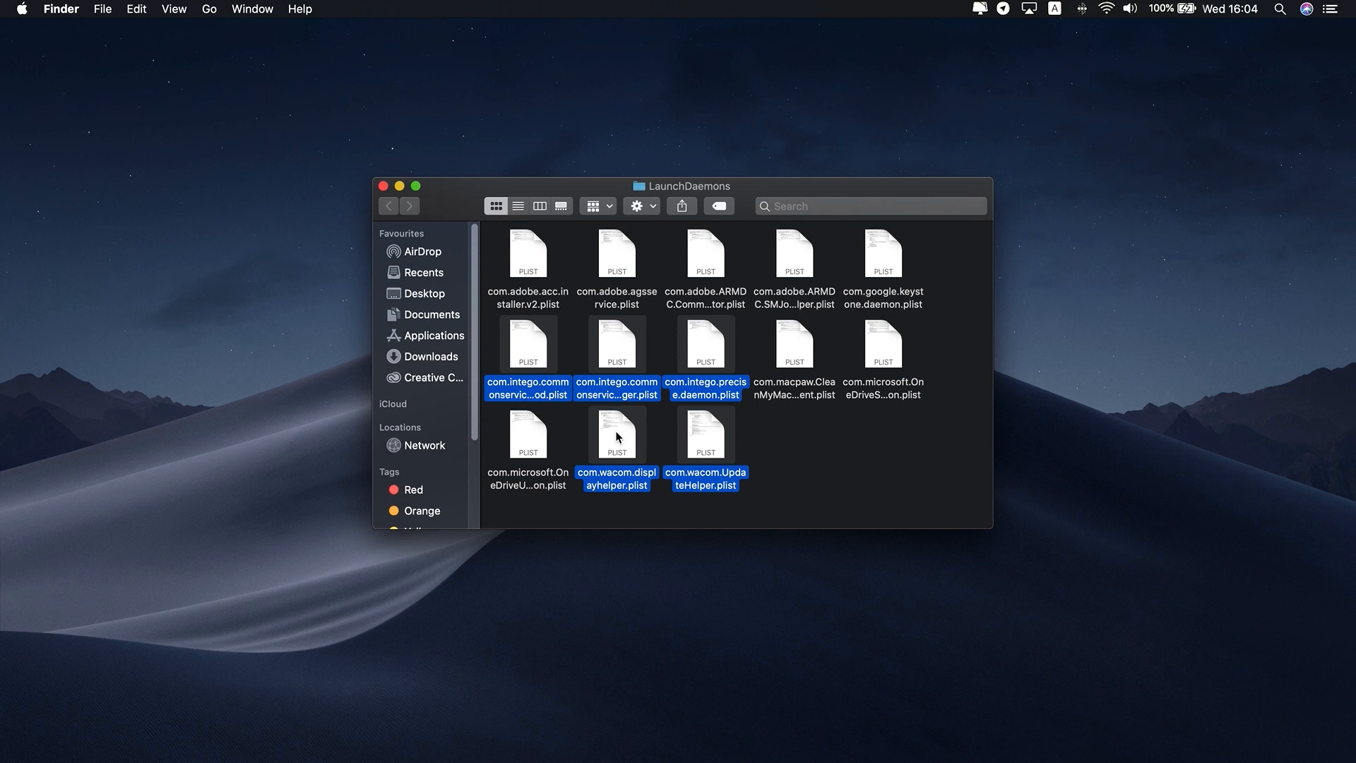
{"action": "right_click", "coordinate": [711, 446]}
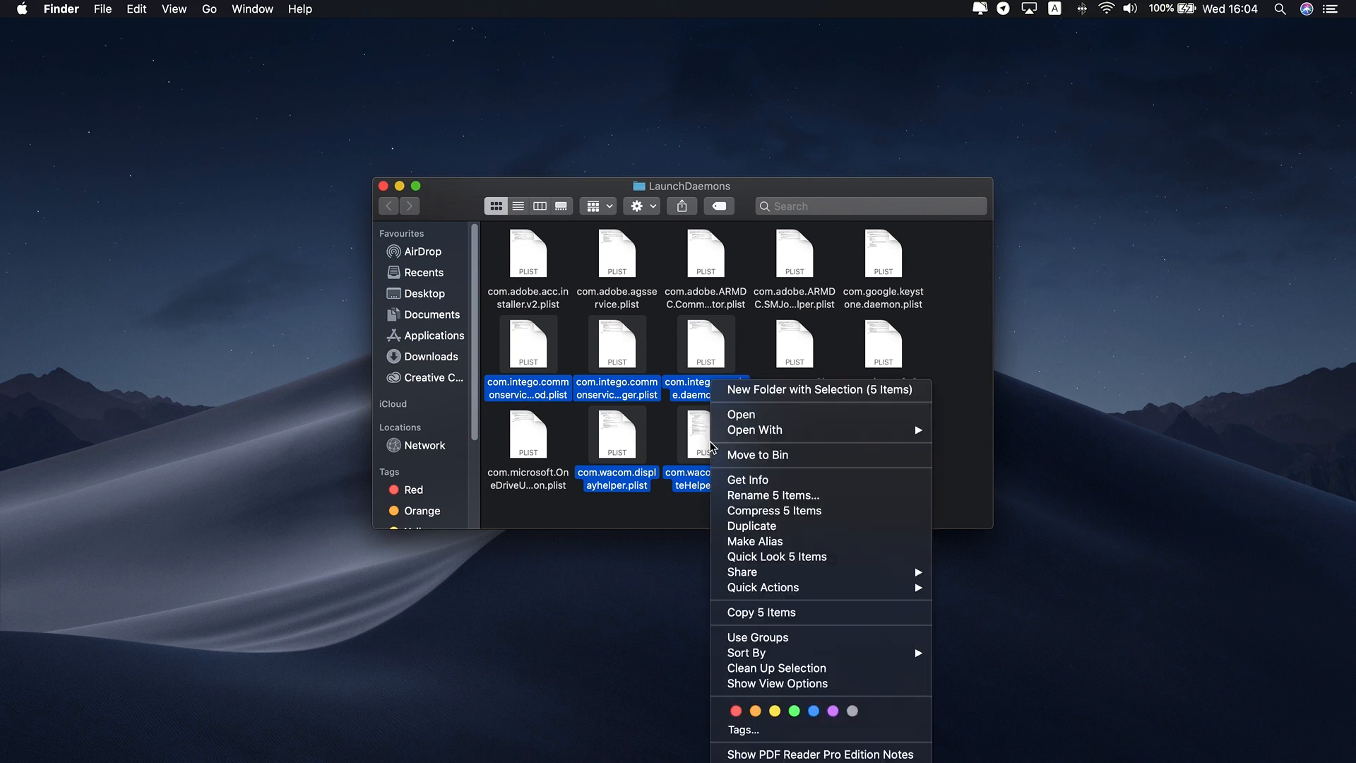
{"action": "left_click", "coordinate": [748, 458]}
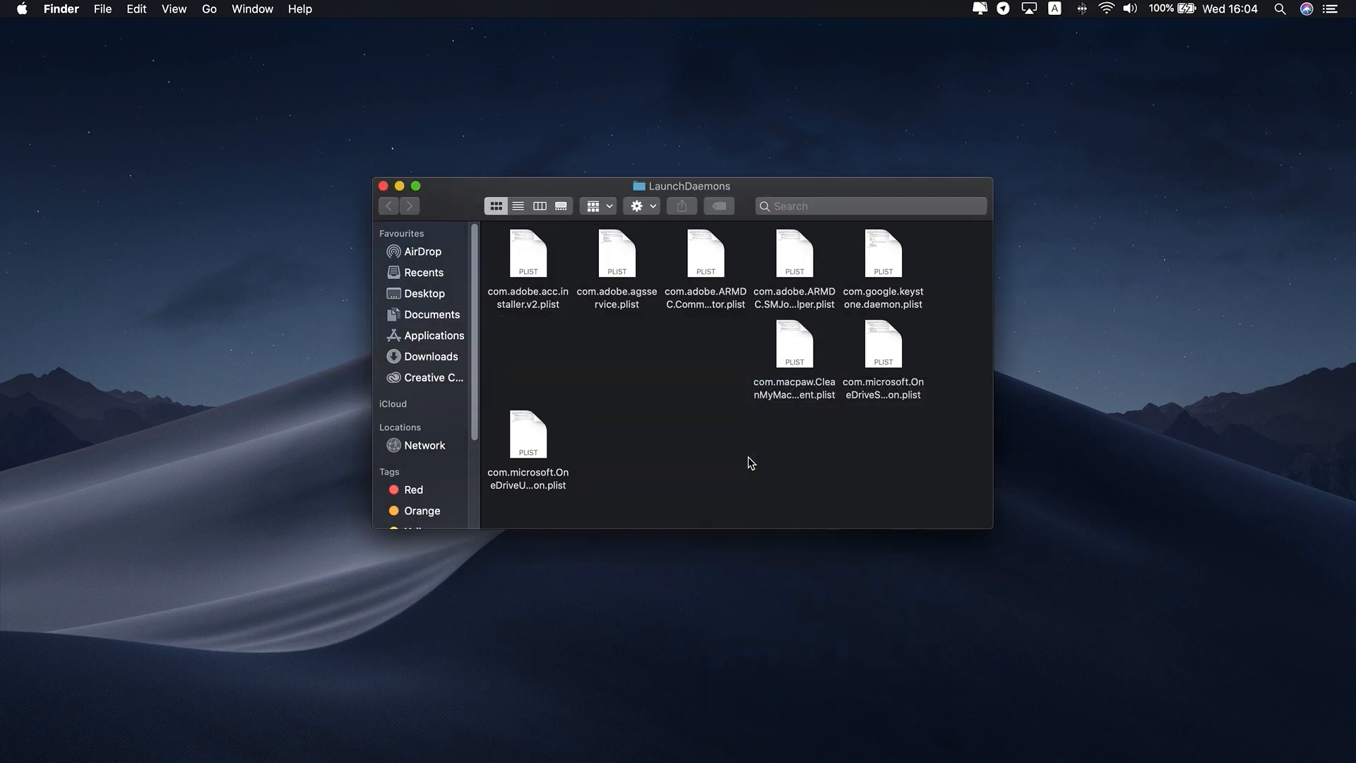
{"action": "left_click", "coordinate": [384, 186]}
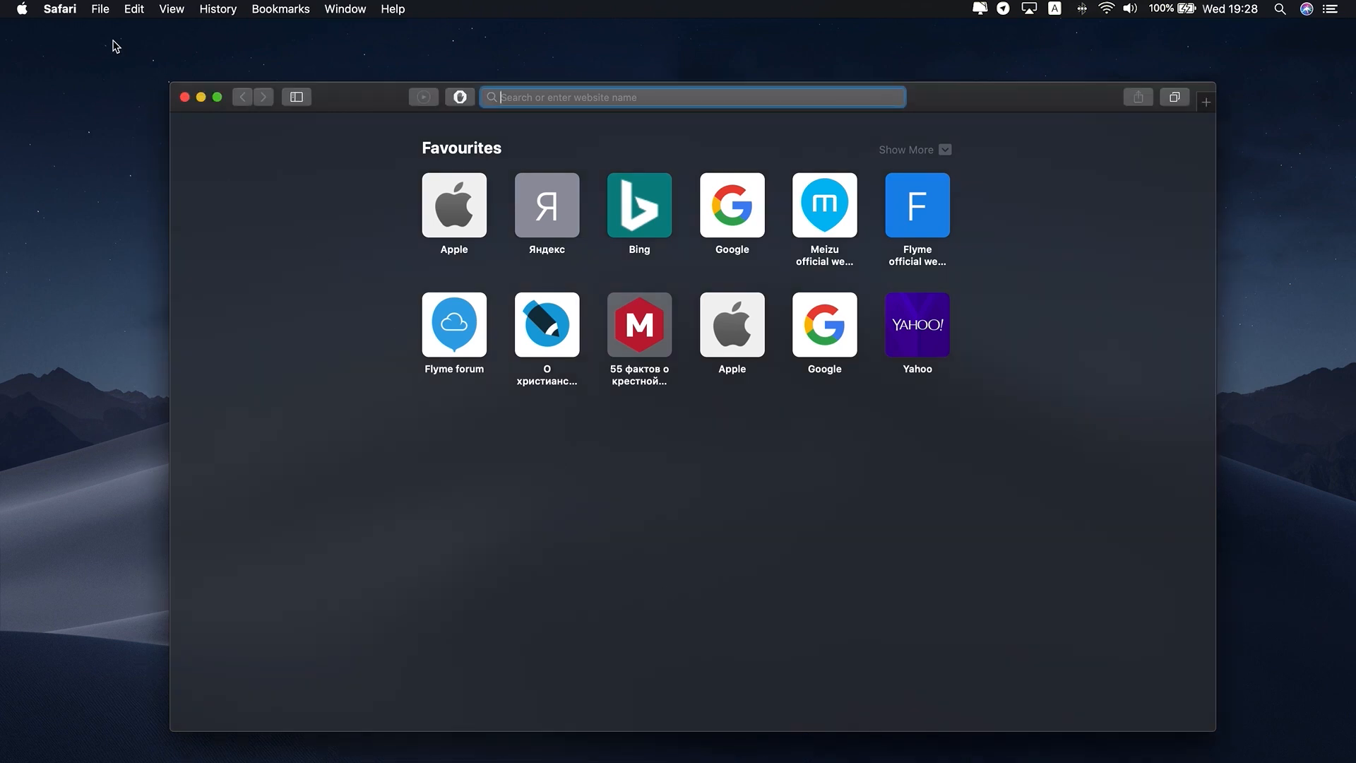
Switch to Safari, set its search engine to Google in the preferences, and close the preferences and the browser window
{"action": "left_click", "coordinate": [74, 11]}
{"action": "left_click", "coordinate": [80, 69]}
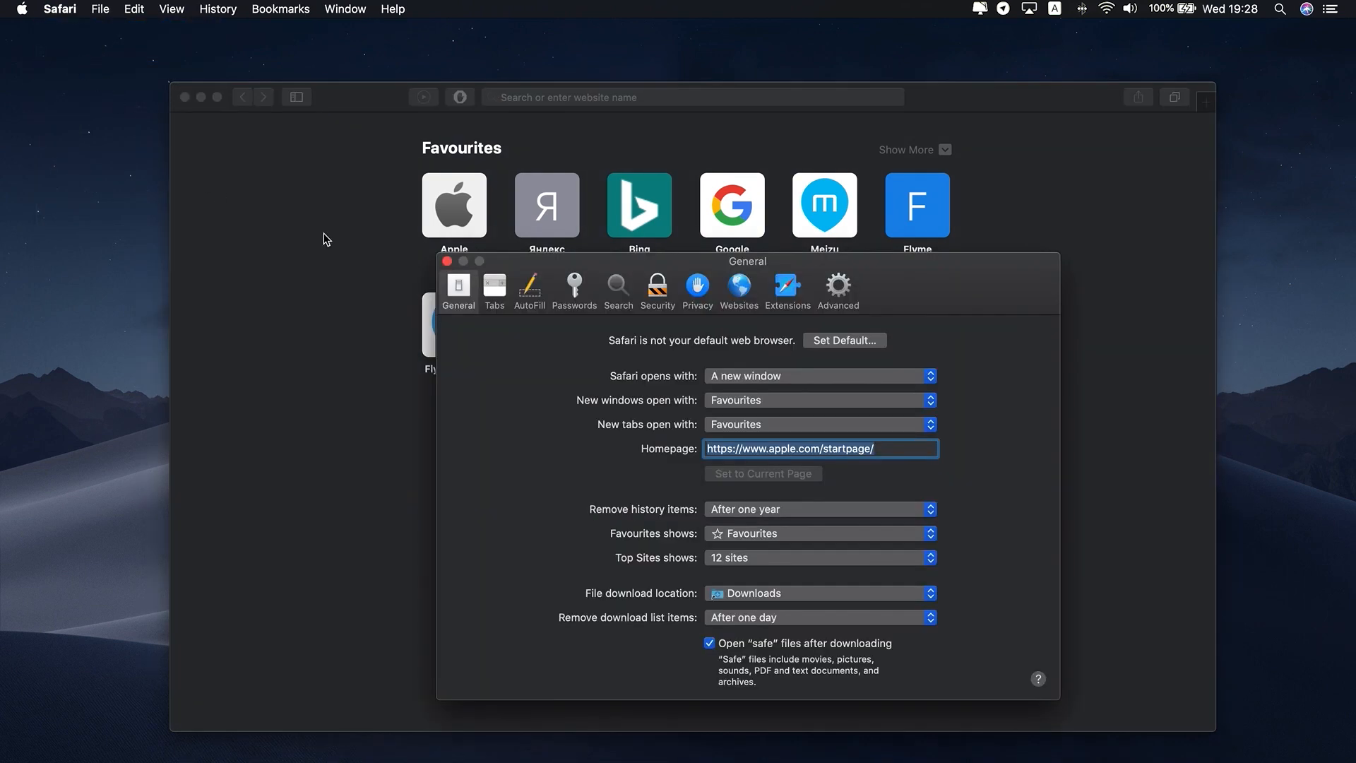
{"action": "left_click", "coordinate": [619, 290]}
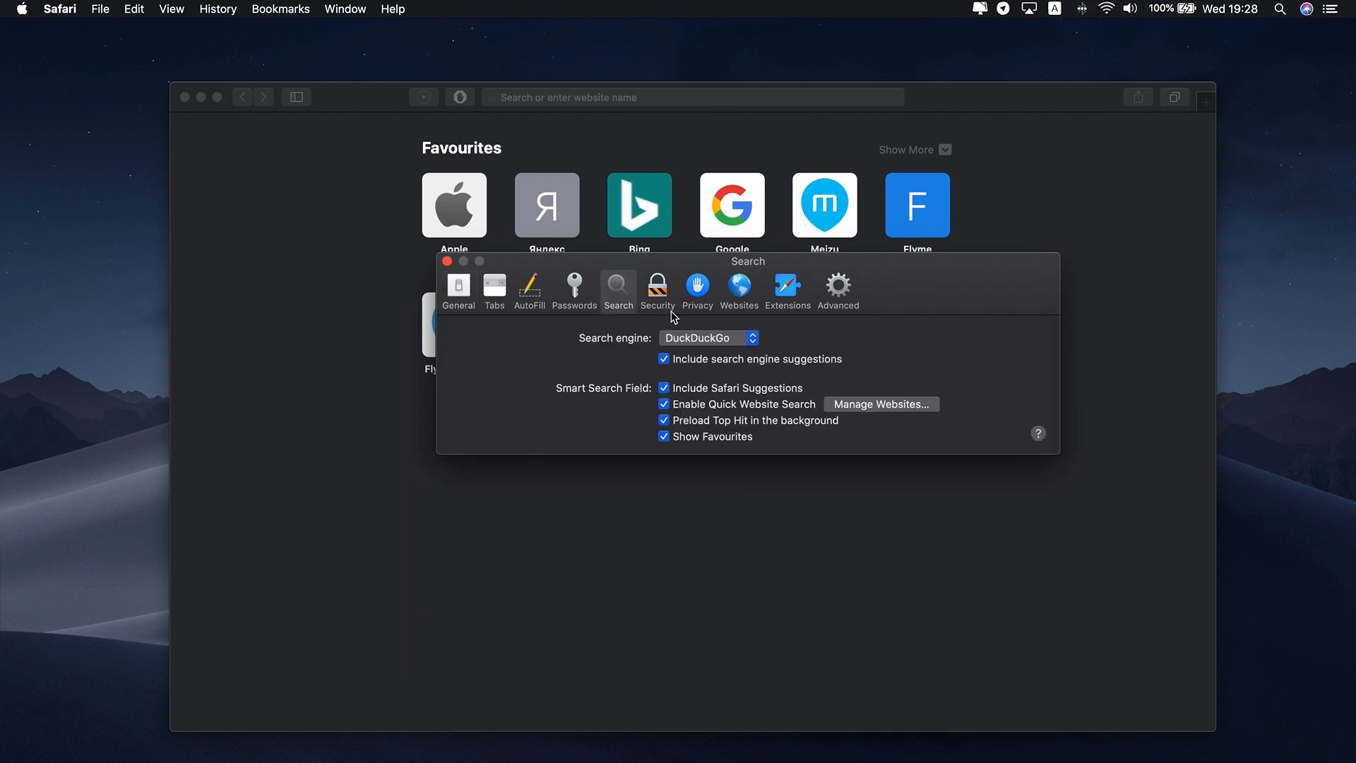
{"action": "left_click", "coordinate": [696, 339]}
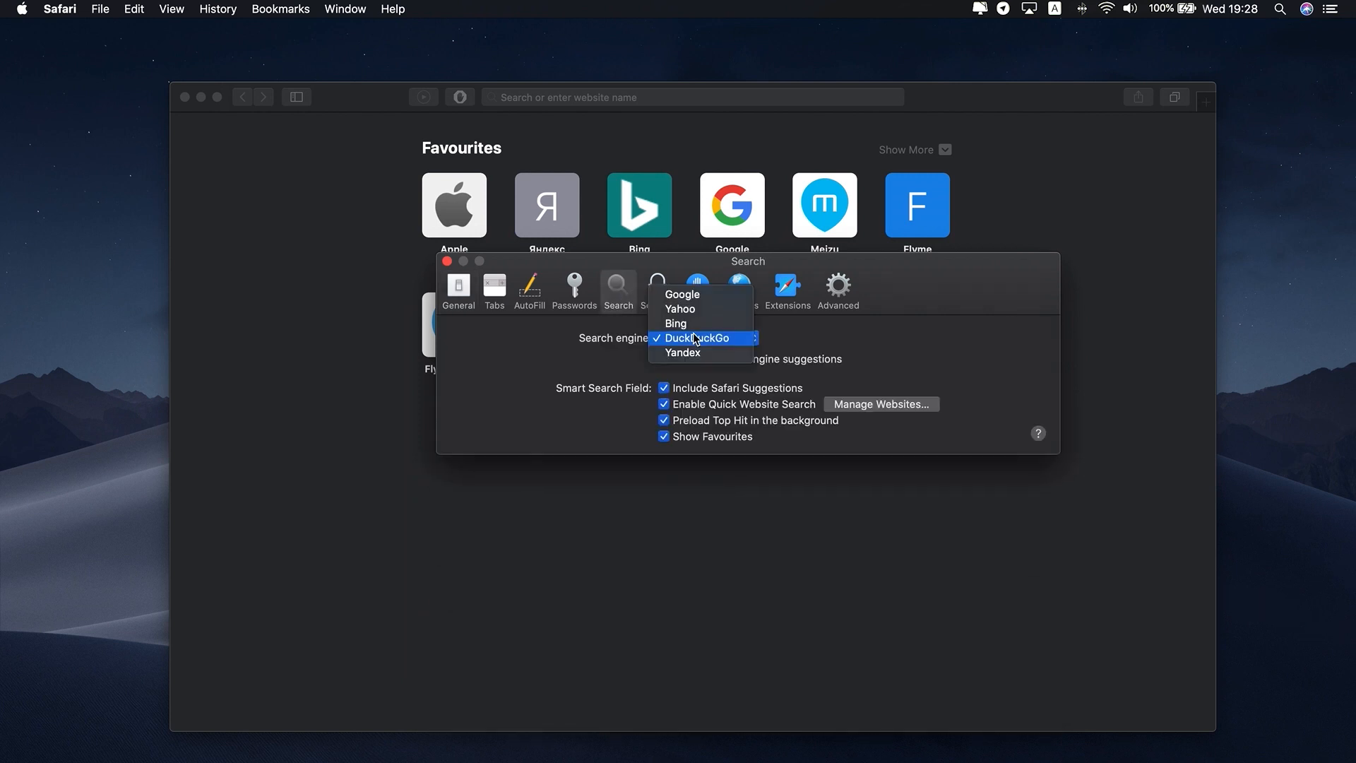
{"action": "left_click", "coordinate": [689, 294]}
{"action": "left_click", "coordinate": [448, 261]}
{"action": "left_click", "coordinate": [184, 96]}
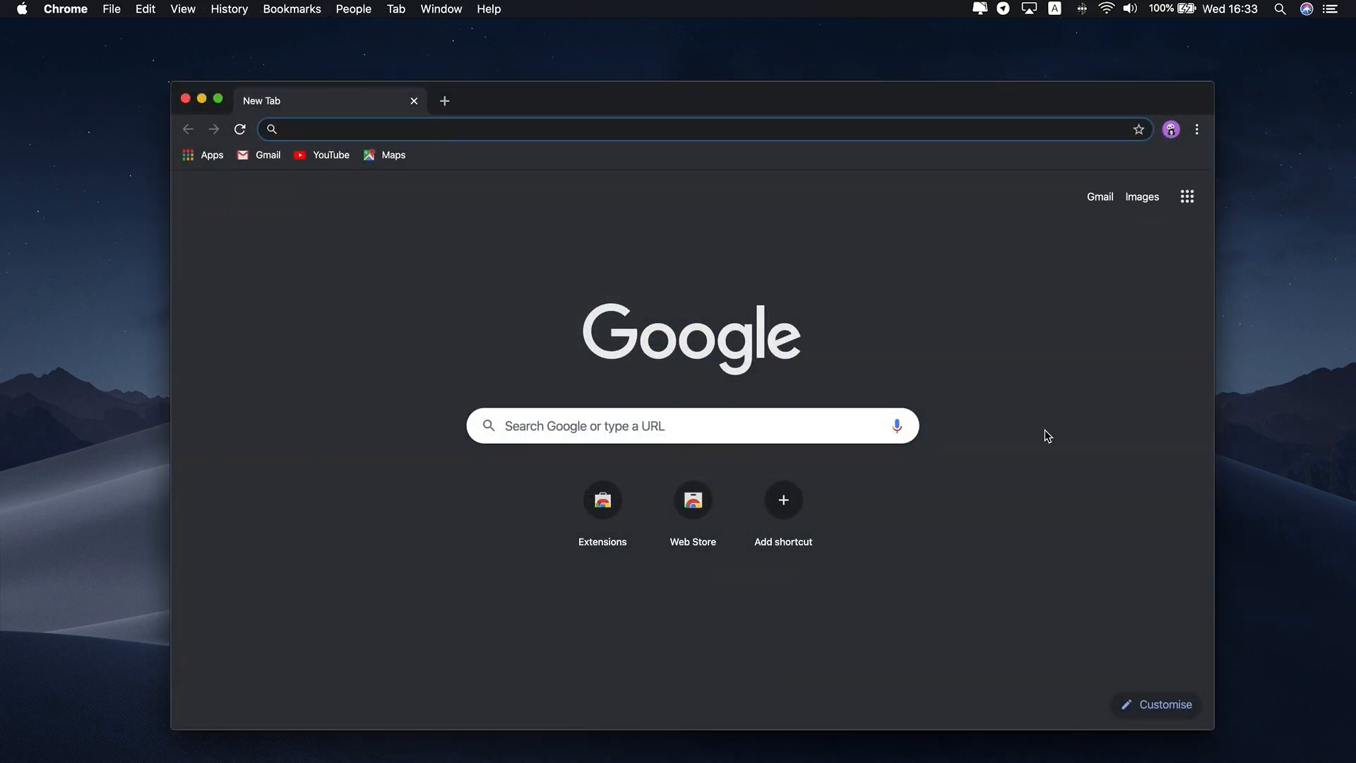
Switch to Chrome and set it to open the specific page google.com on start-up
{"action": "left_click", "coordinate": [1197, 129]}
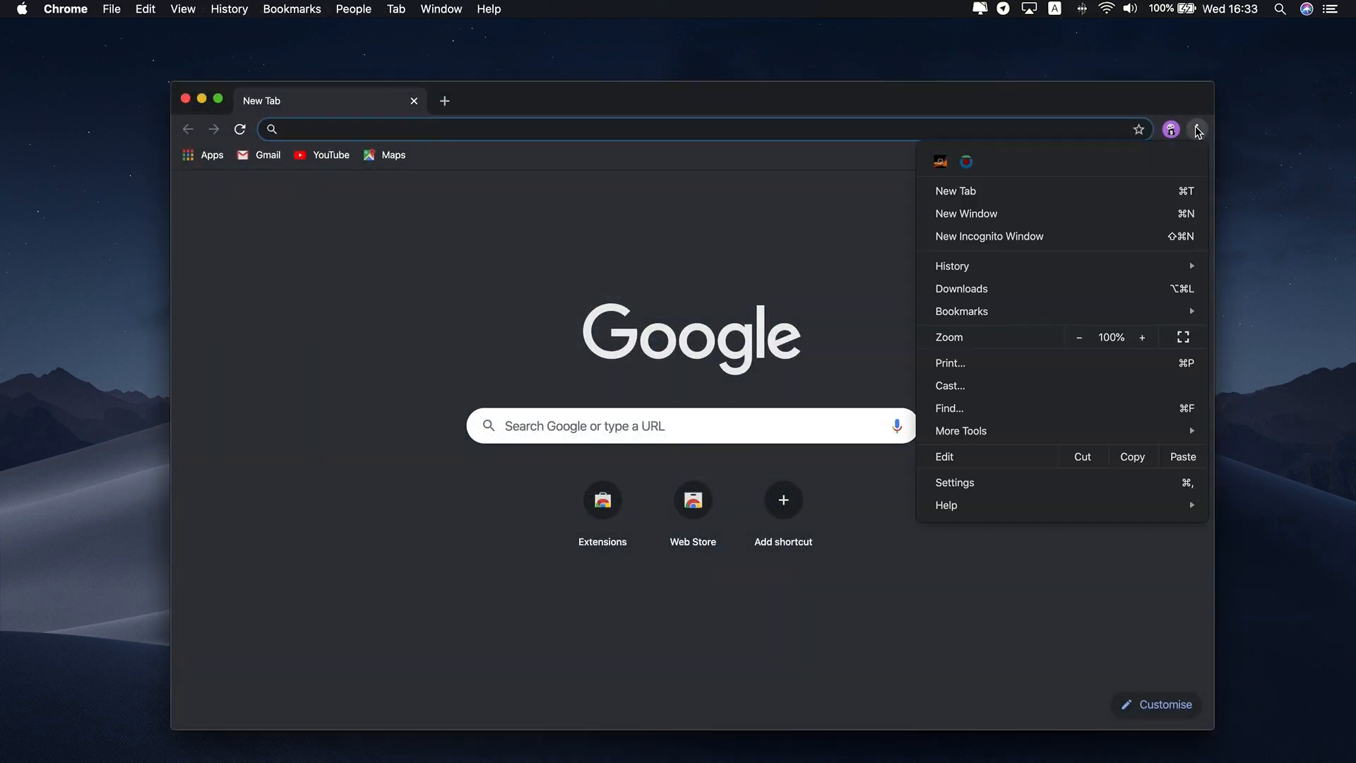
{"action": "left_click", "coordinate": [1000, 478]}
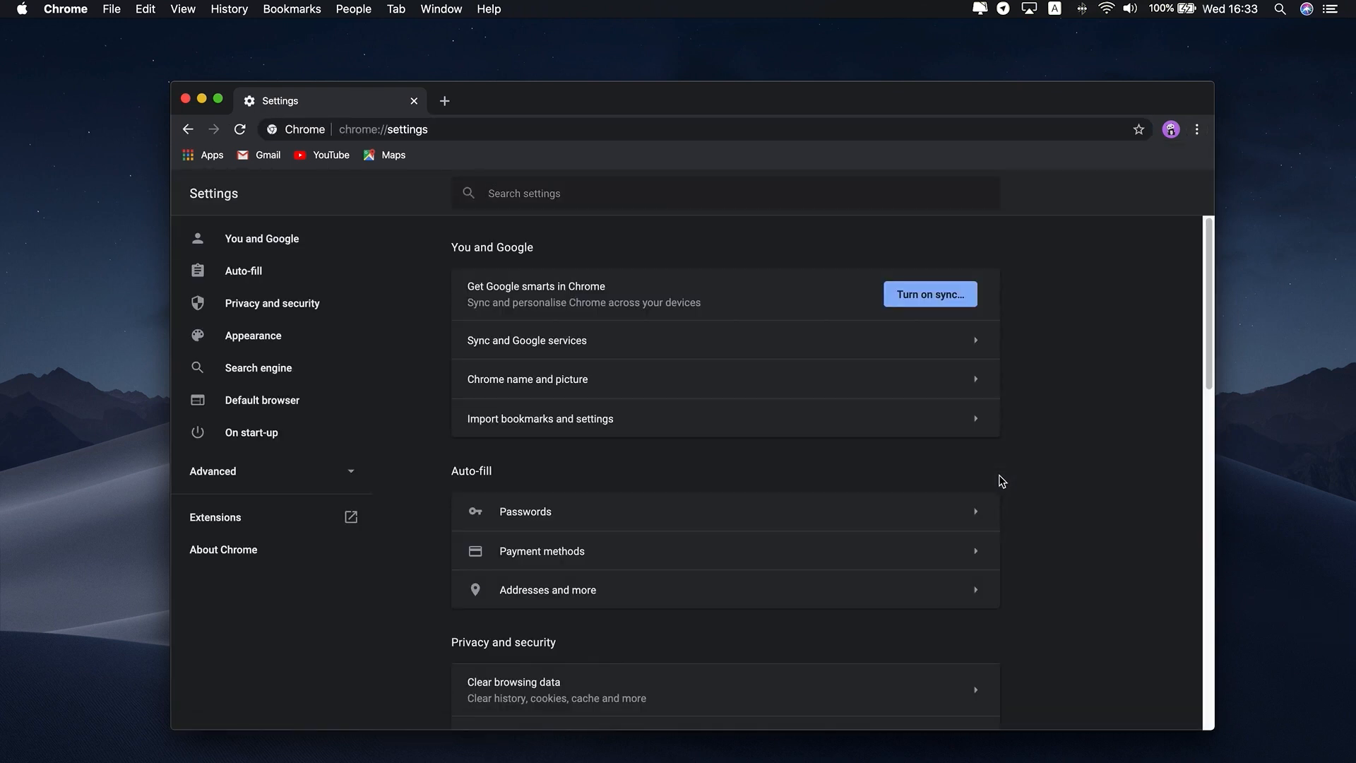
{"action": "left_click", "coordinate": [254, 435]}
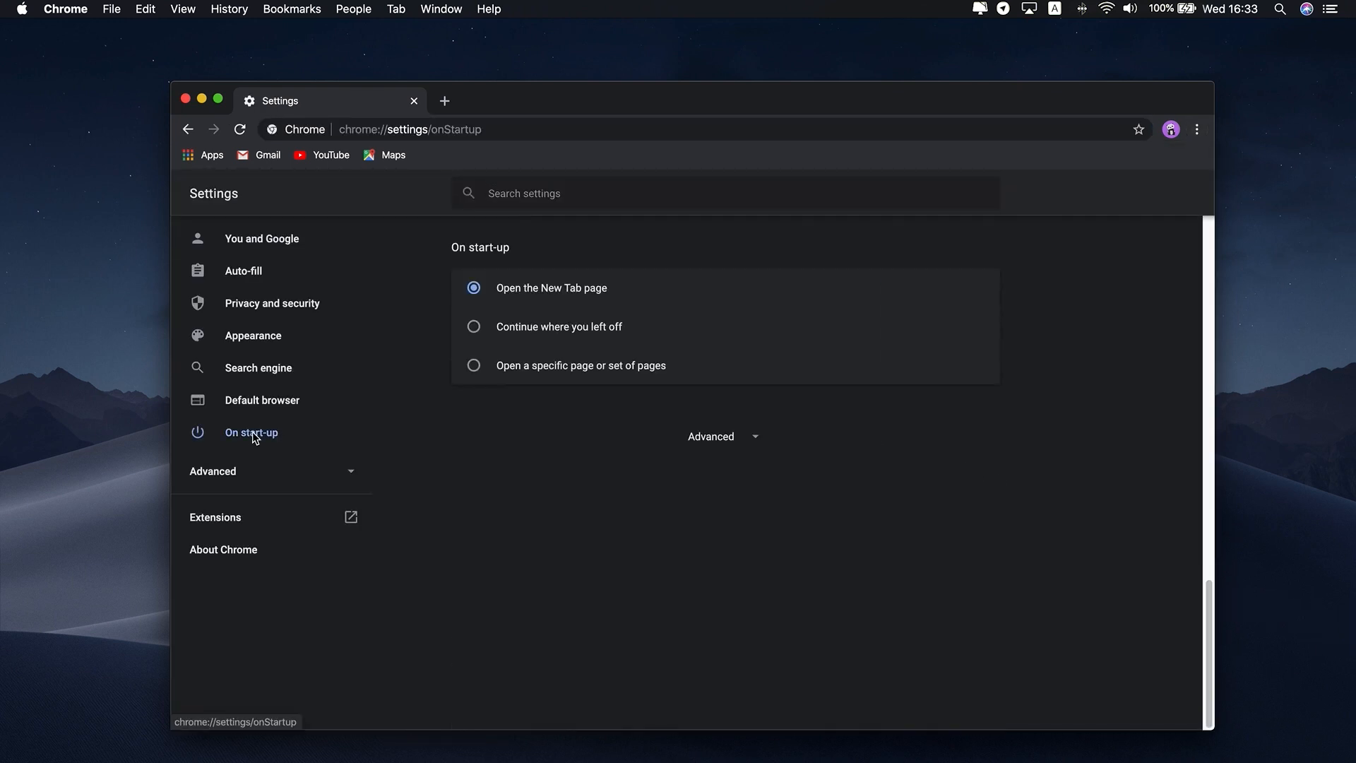
{"action": "left_click", "coordinate": [473, 365]}
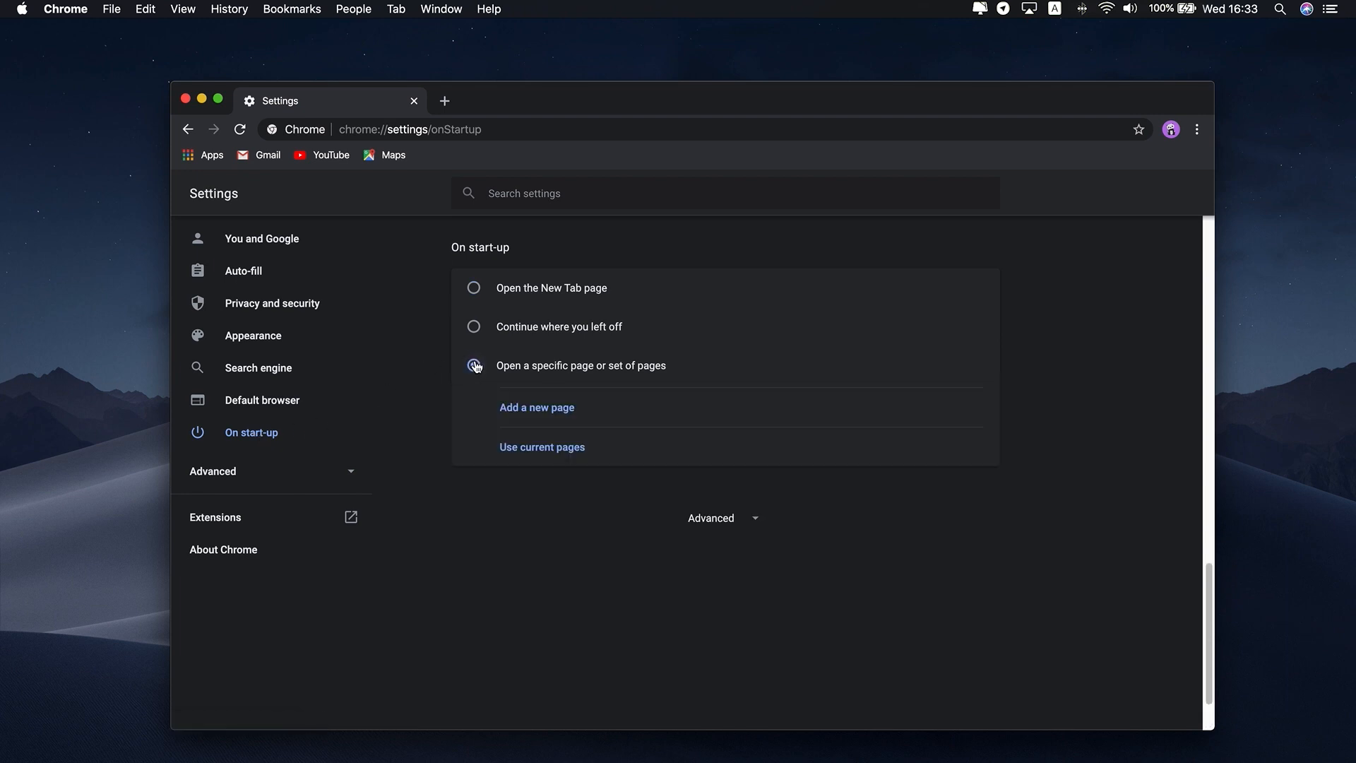
{"action": "left_click", "coordinate": [527, 409]}
{"action": "type", "text": "g"}
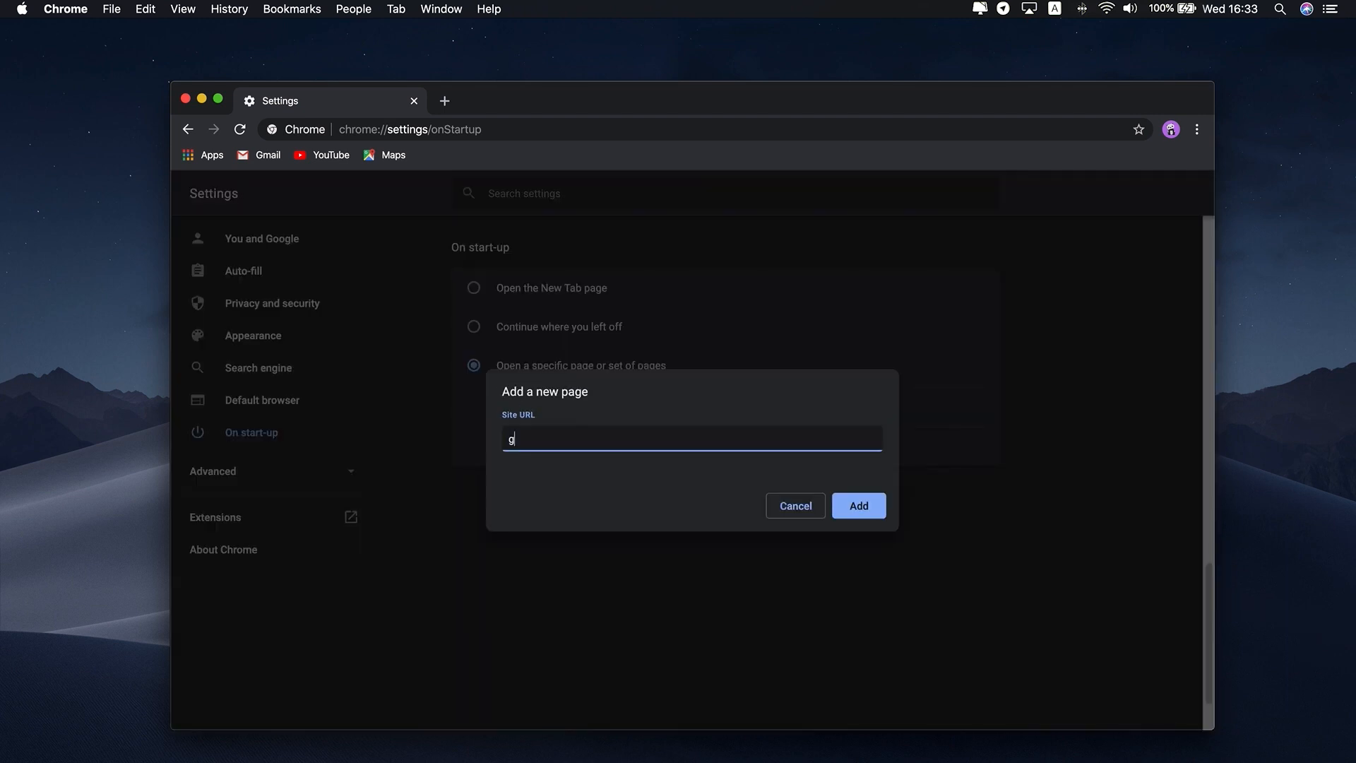
{"action": "type", "text": "oogle.com"}
{"action": "key", "text": "Return"}
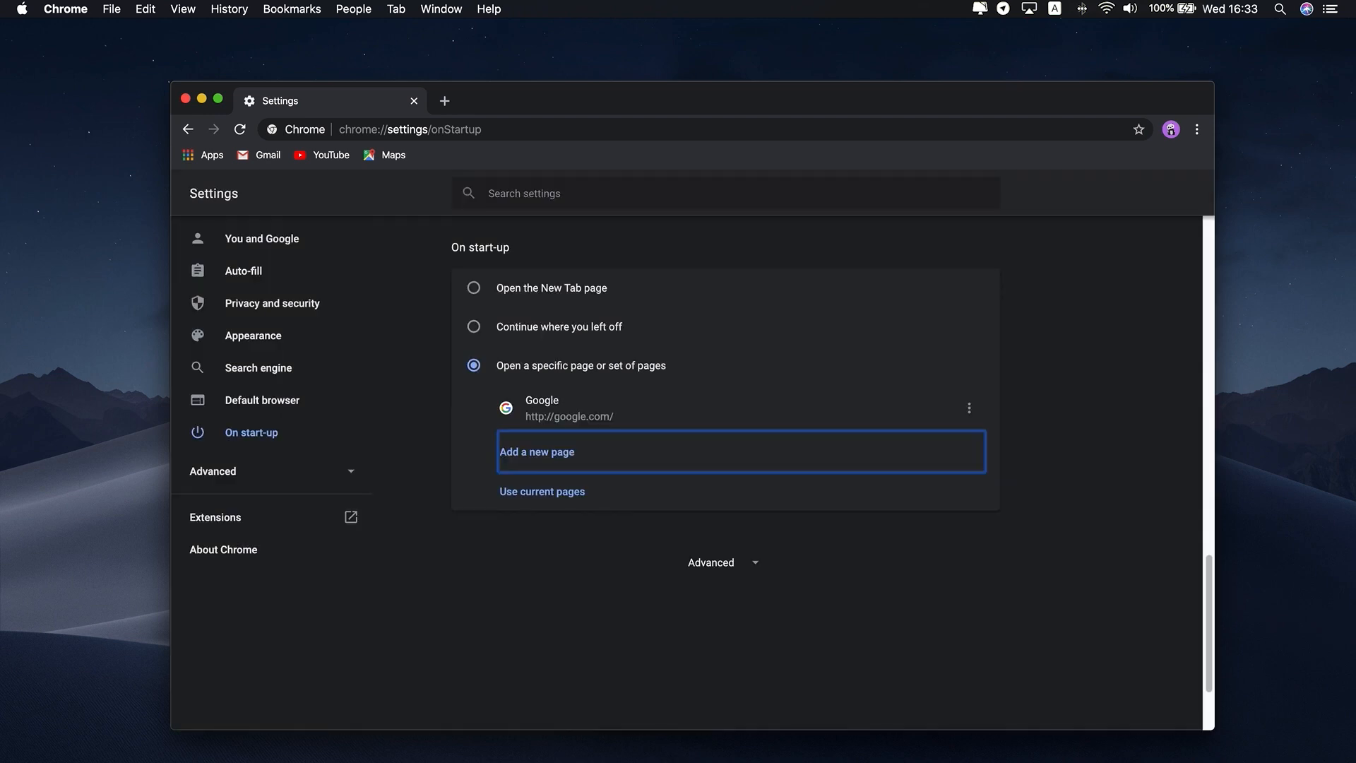
Select Google as Chrome's address bar search engine and remove Anysearch from the other search engines
{"action": "left_click", "coordinate": [265, 369]}
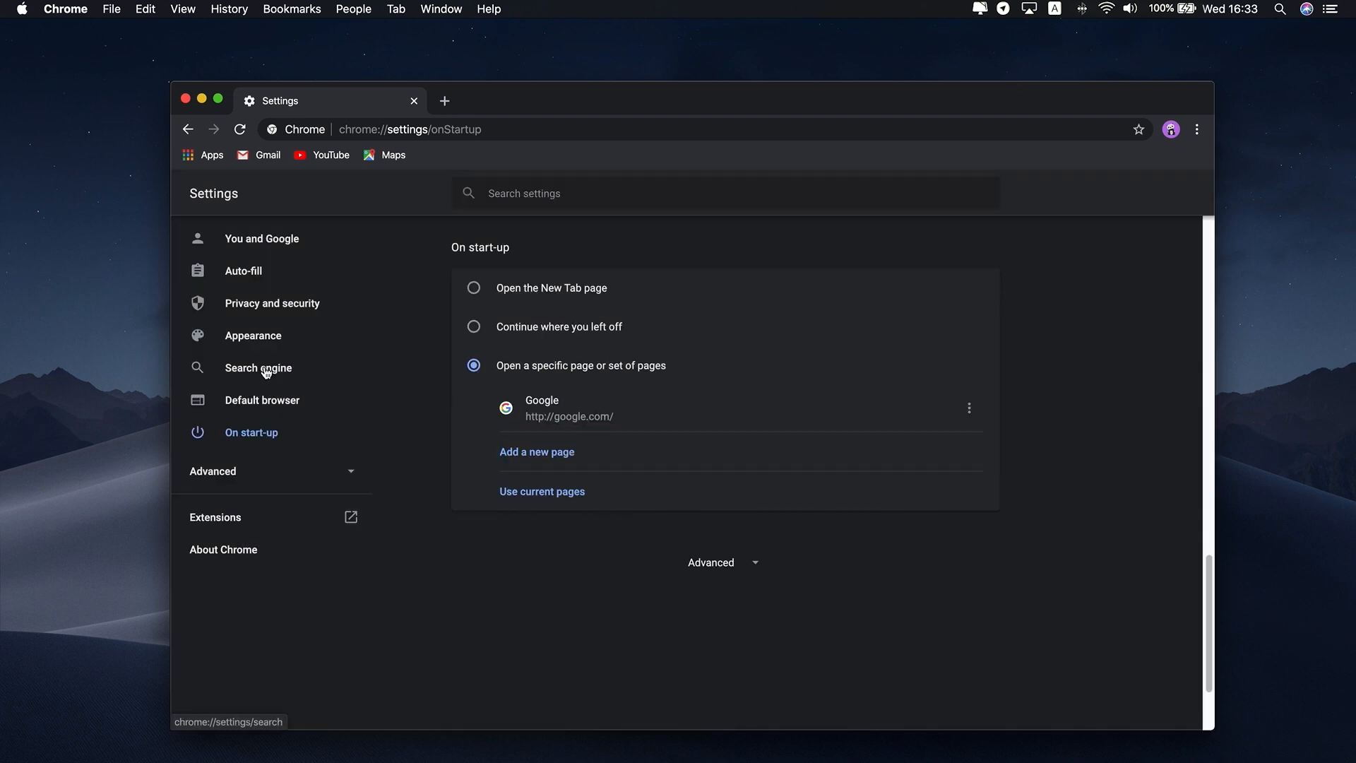
{"action": "left_click", "coordinate": [836, 287]}
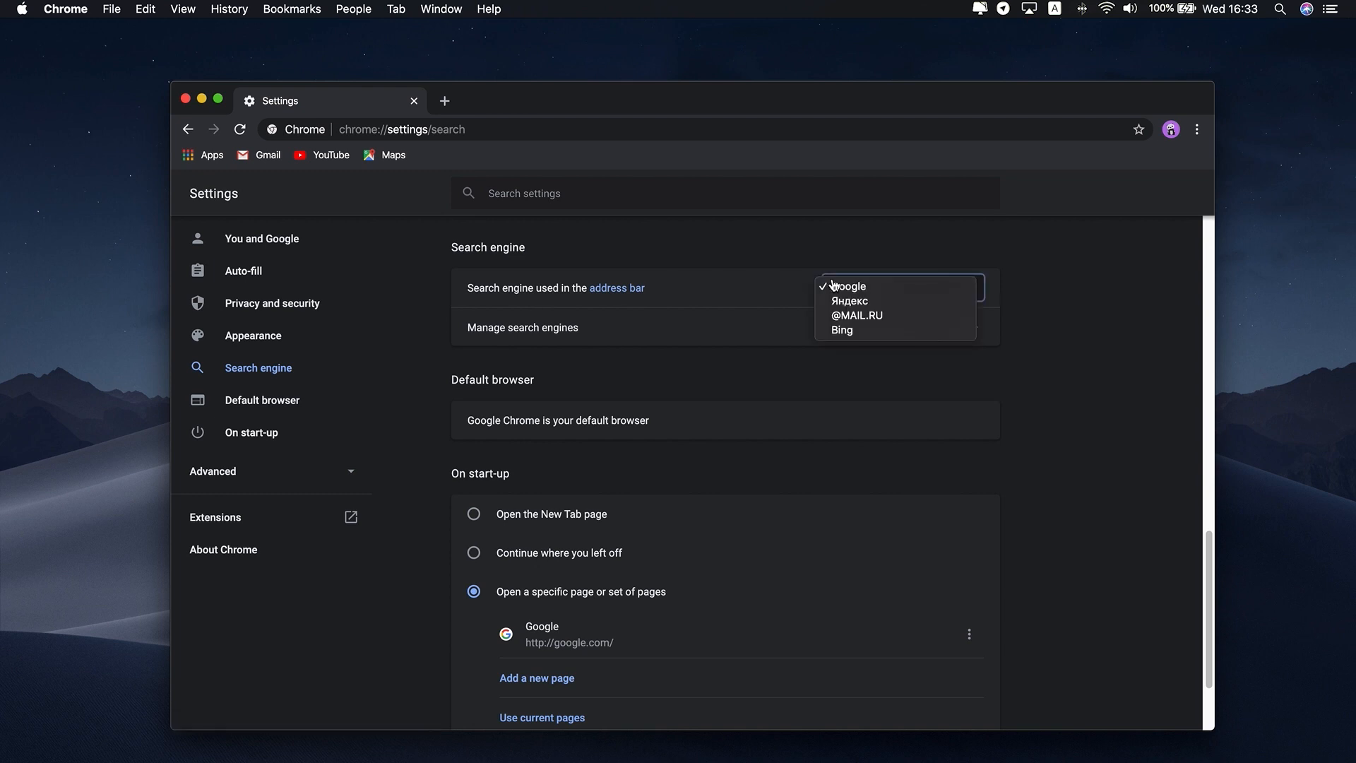
{"action": "left_click", "coordinate": [902, 289]}
{"action": "left_click", "coordinate": [979, 334]}
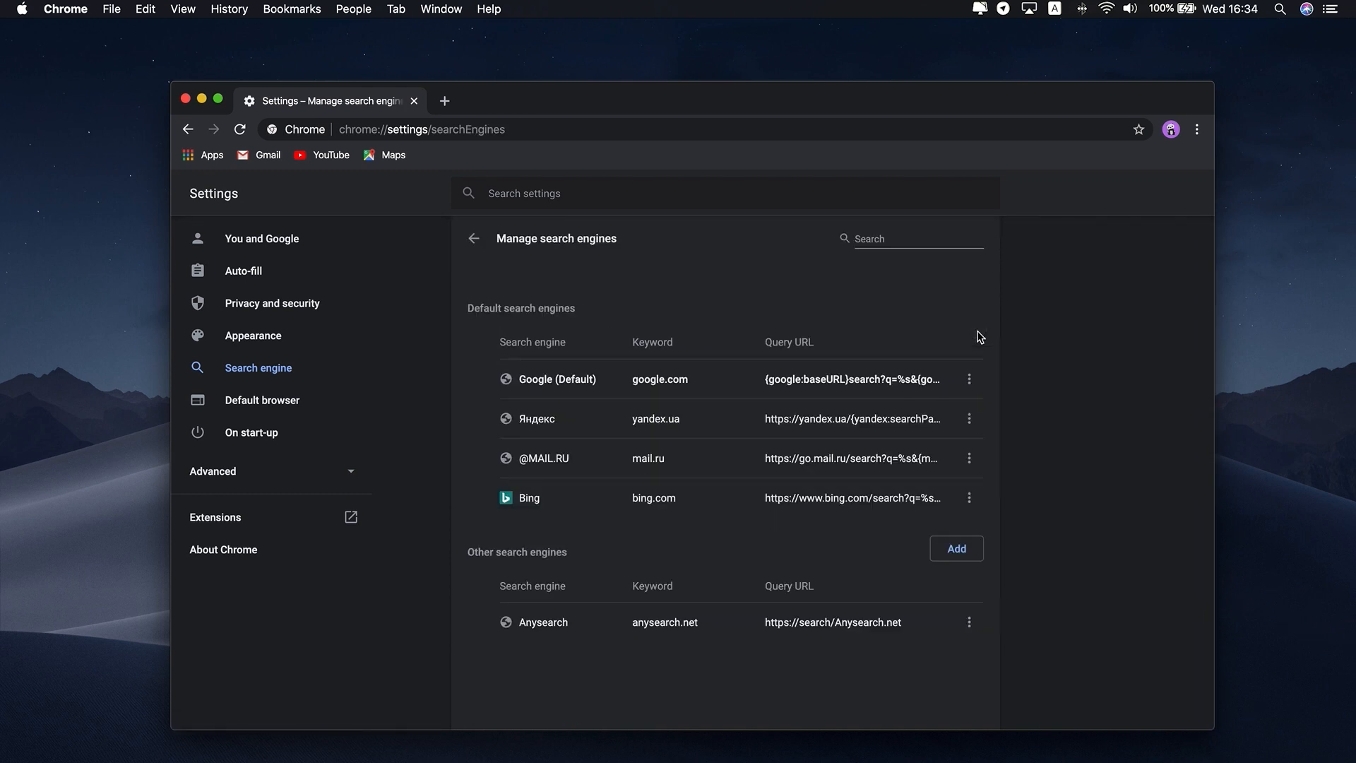
{"action": "left_click", "coordinate": [977, 616]}
{"action": "left_click", "coordinate": [948, 672]}
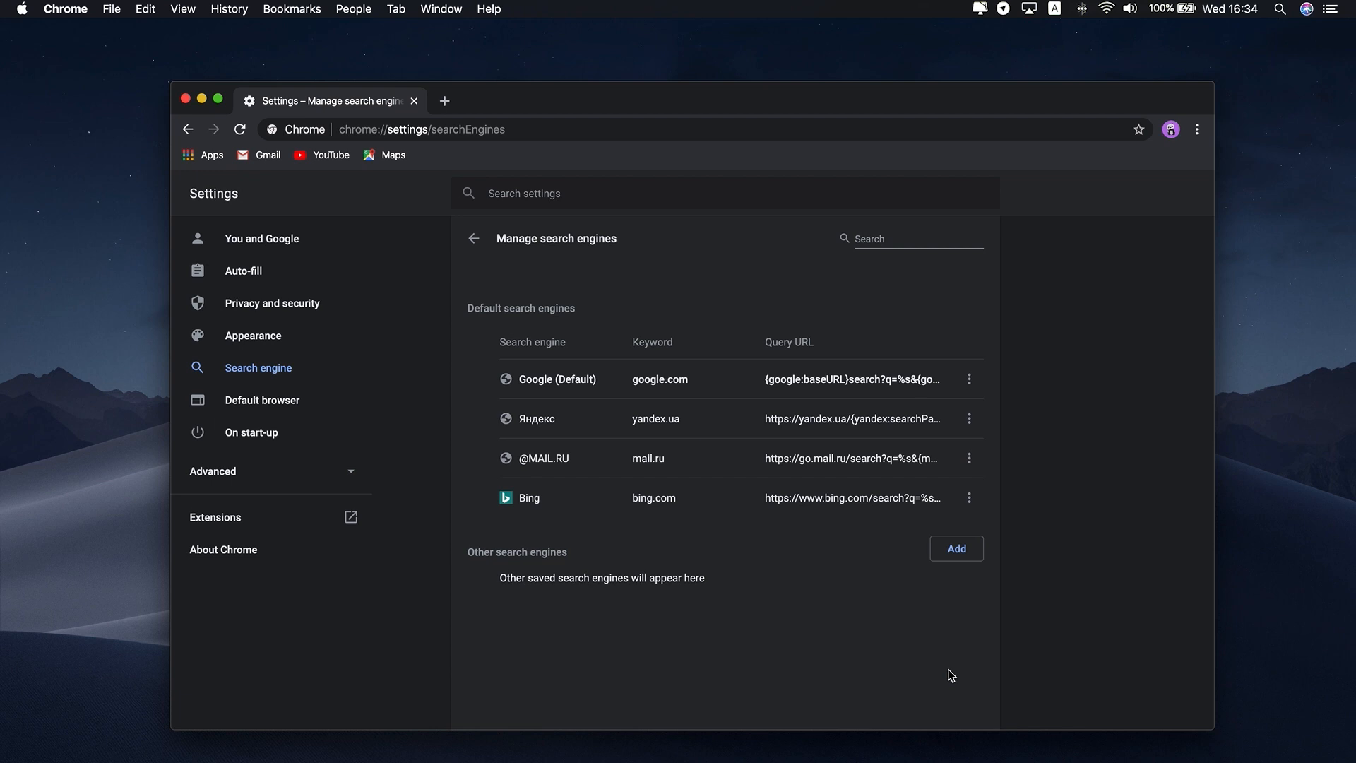
{"action": "left_click", "coordinate": [474, 240]}
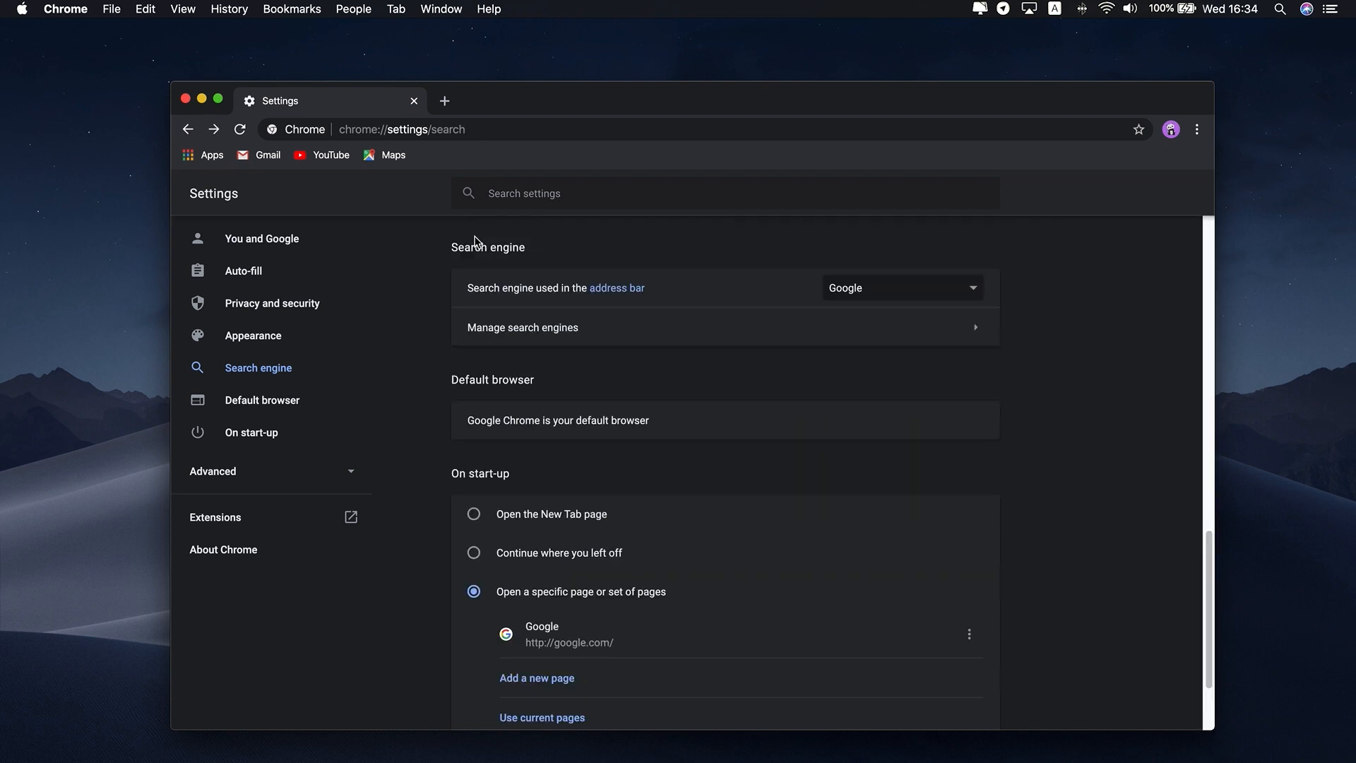
Restore Chrome's settings to their original defaults and close the browser window
{"action": "left_click", "coordinate": [350, 472]}
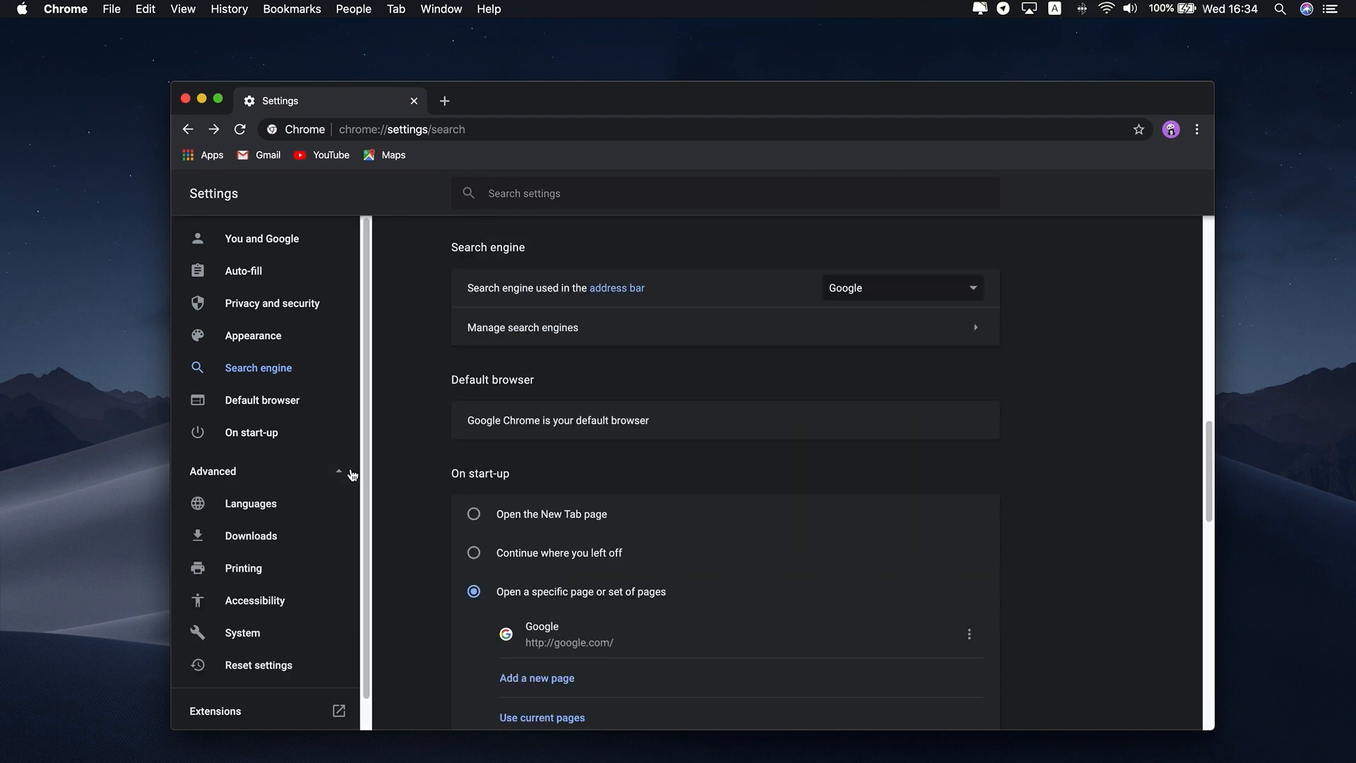
{"action": "left_click", "coordinate": [261, 666]}
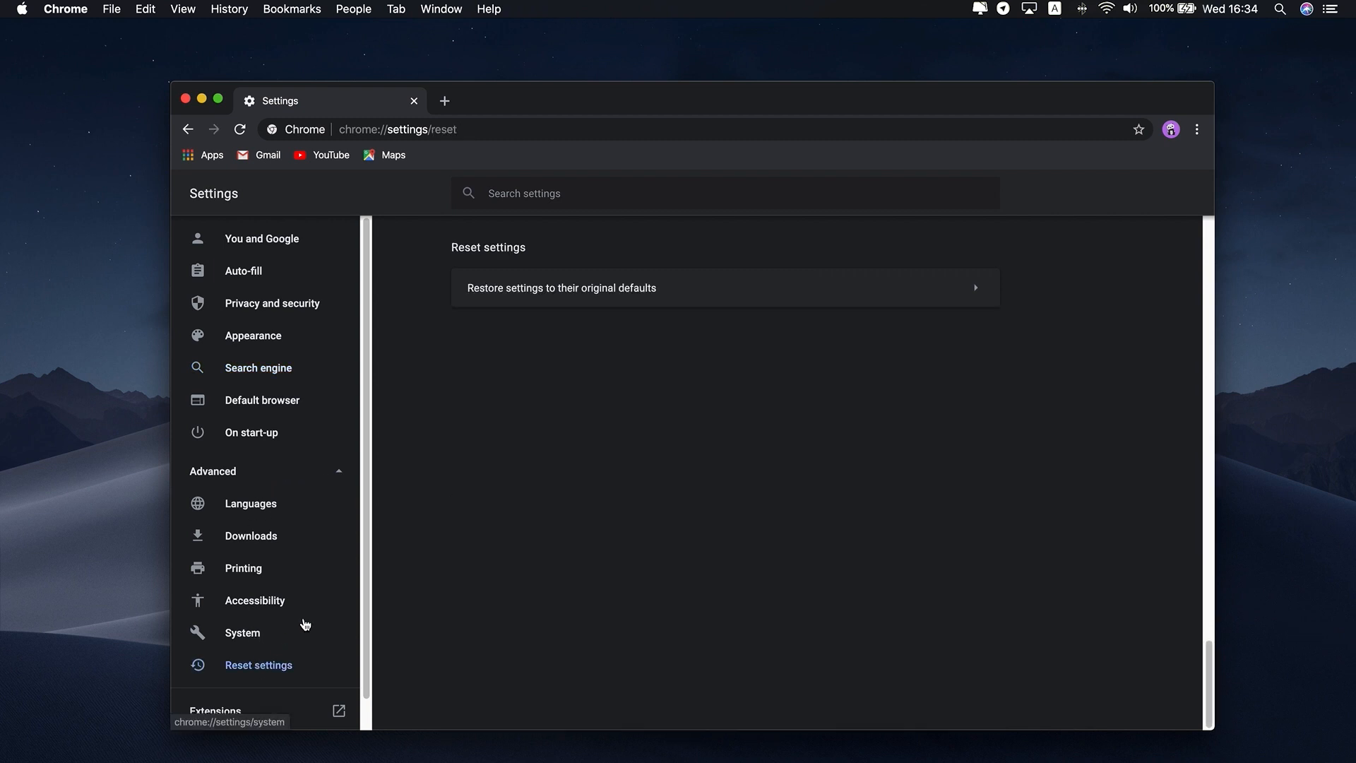
{"action": "left_click", "coordinate": [822, 298]}
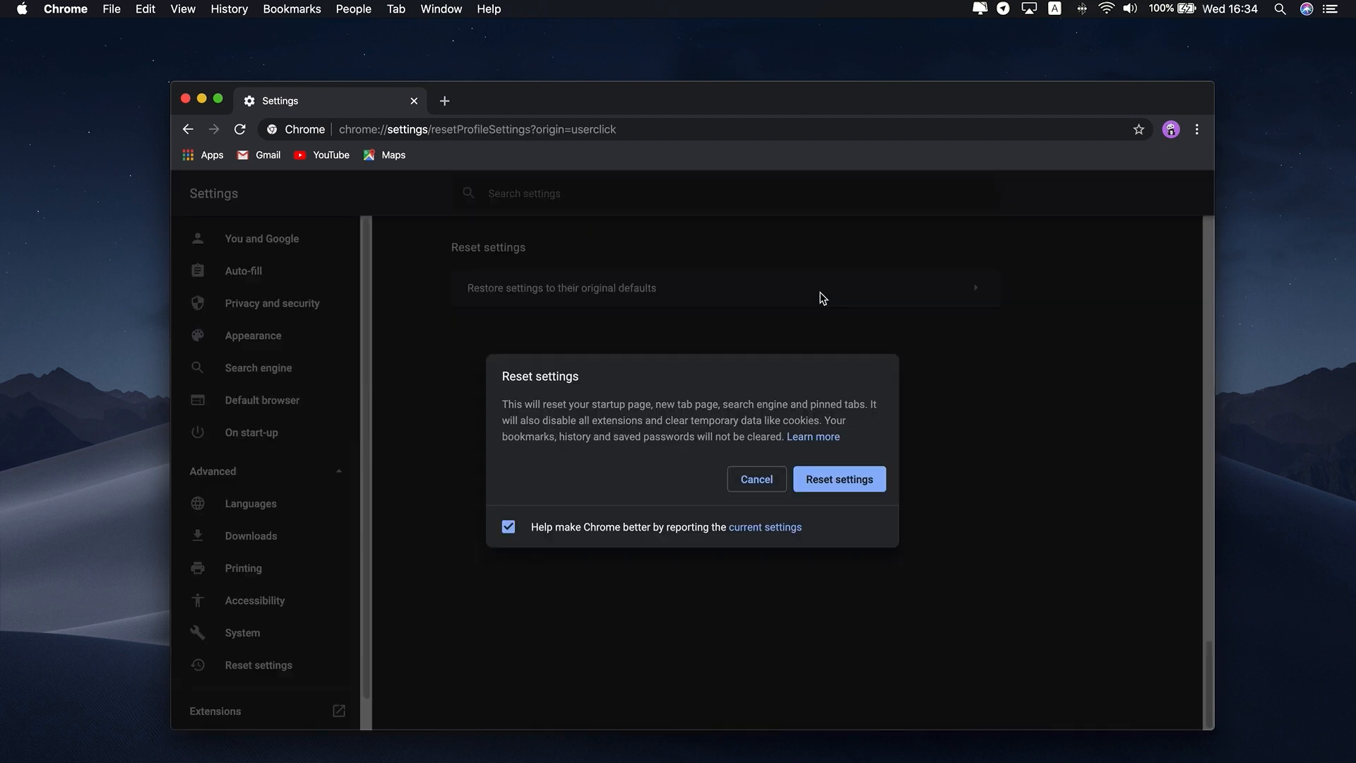
{"action": "left_click", "coordinate": [835, 481]}
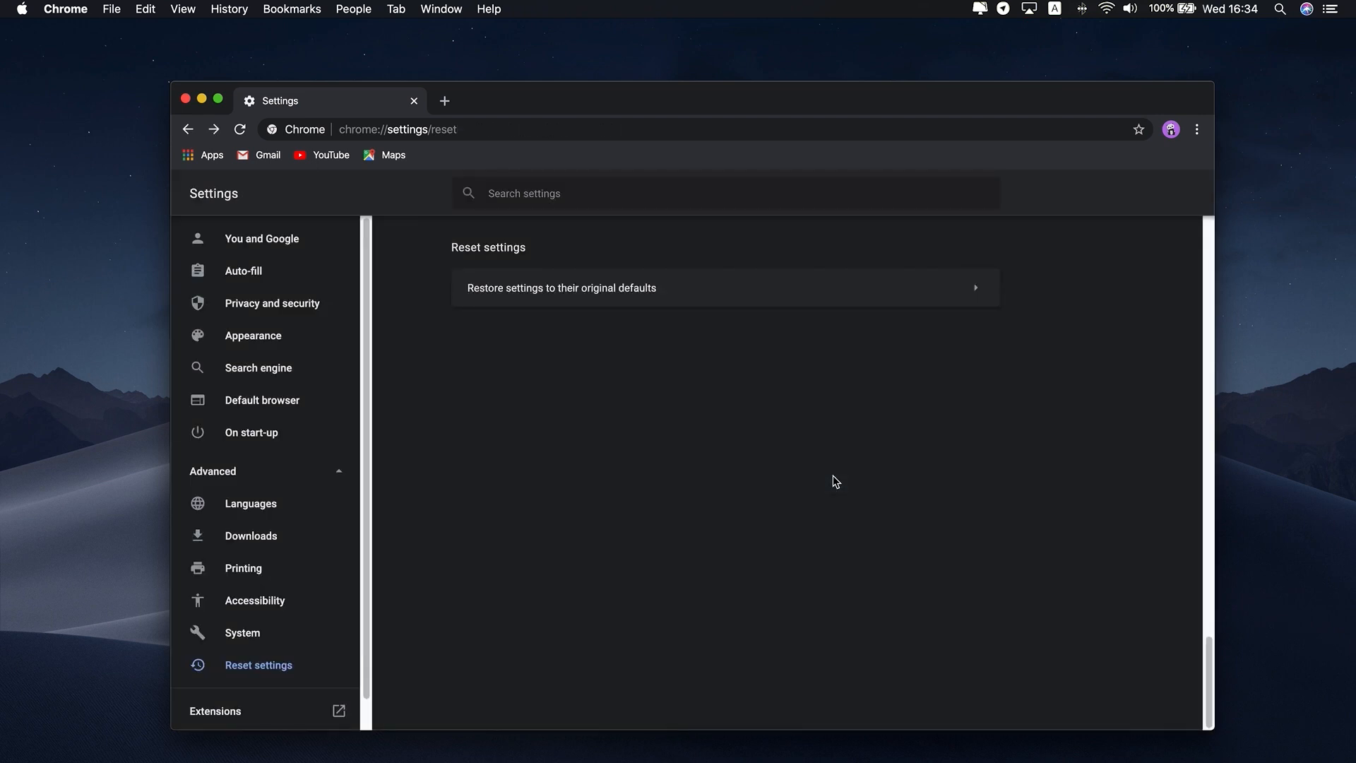
{"action": "left_click", "coordinate": [186, 99]}
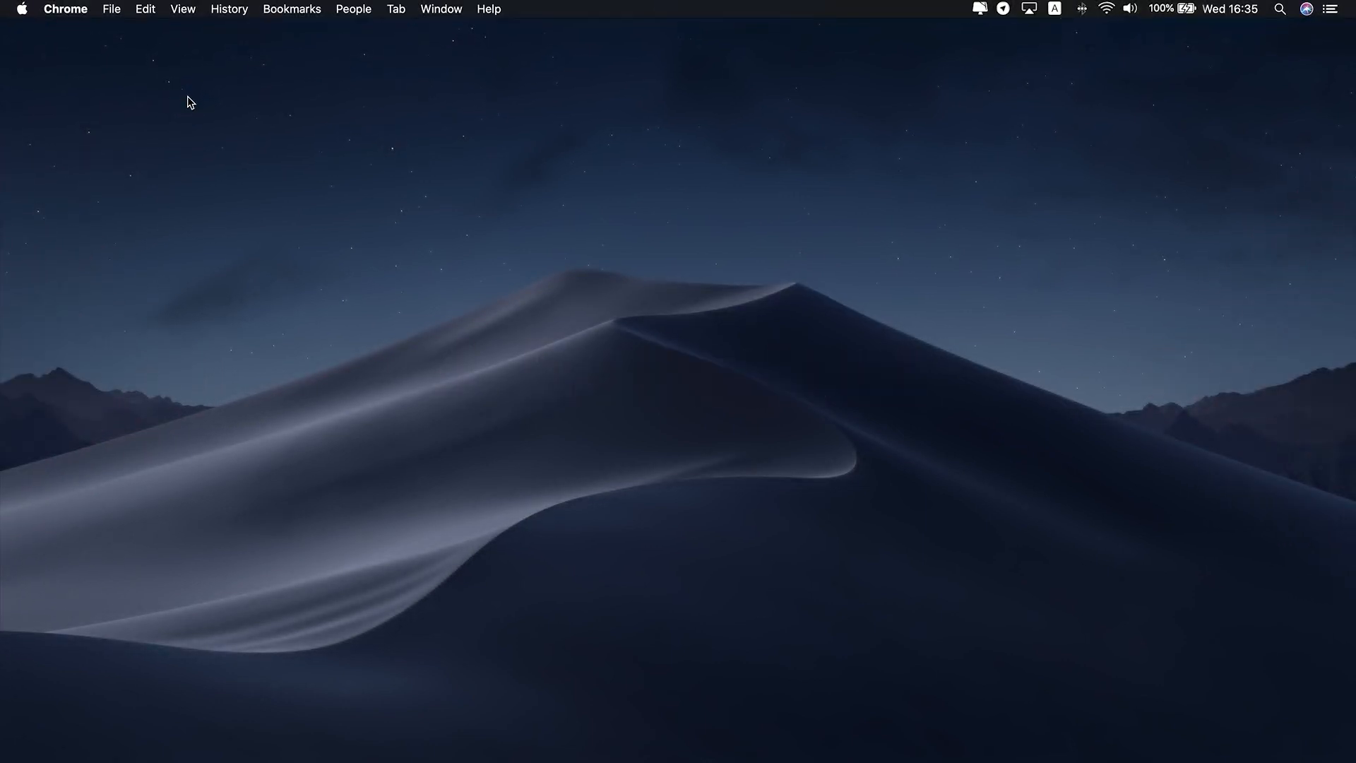
In a new Chrome window, remove the Octane and Wiktionary Search extensions
{"action": "key", "text": "super+n"}
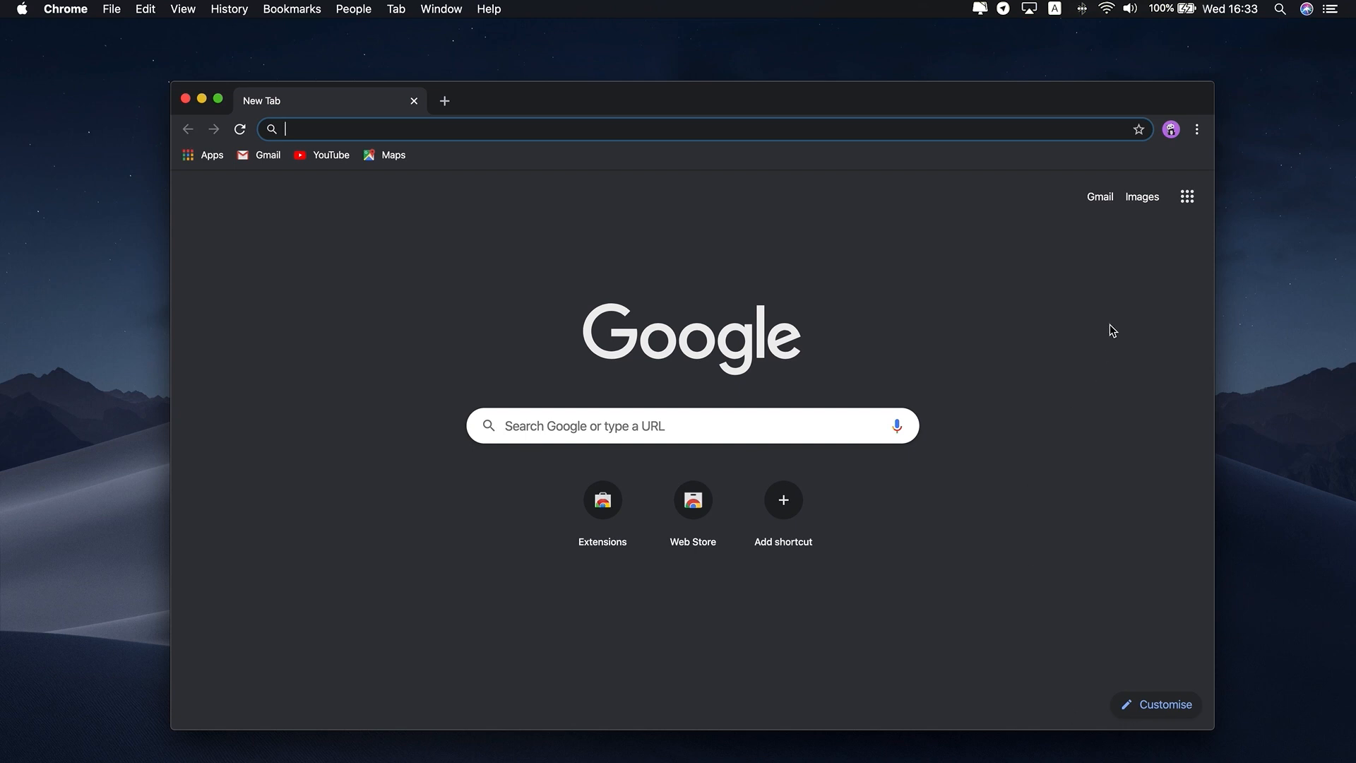
{"action": "left_click", "coordinate": [1197, 130]}
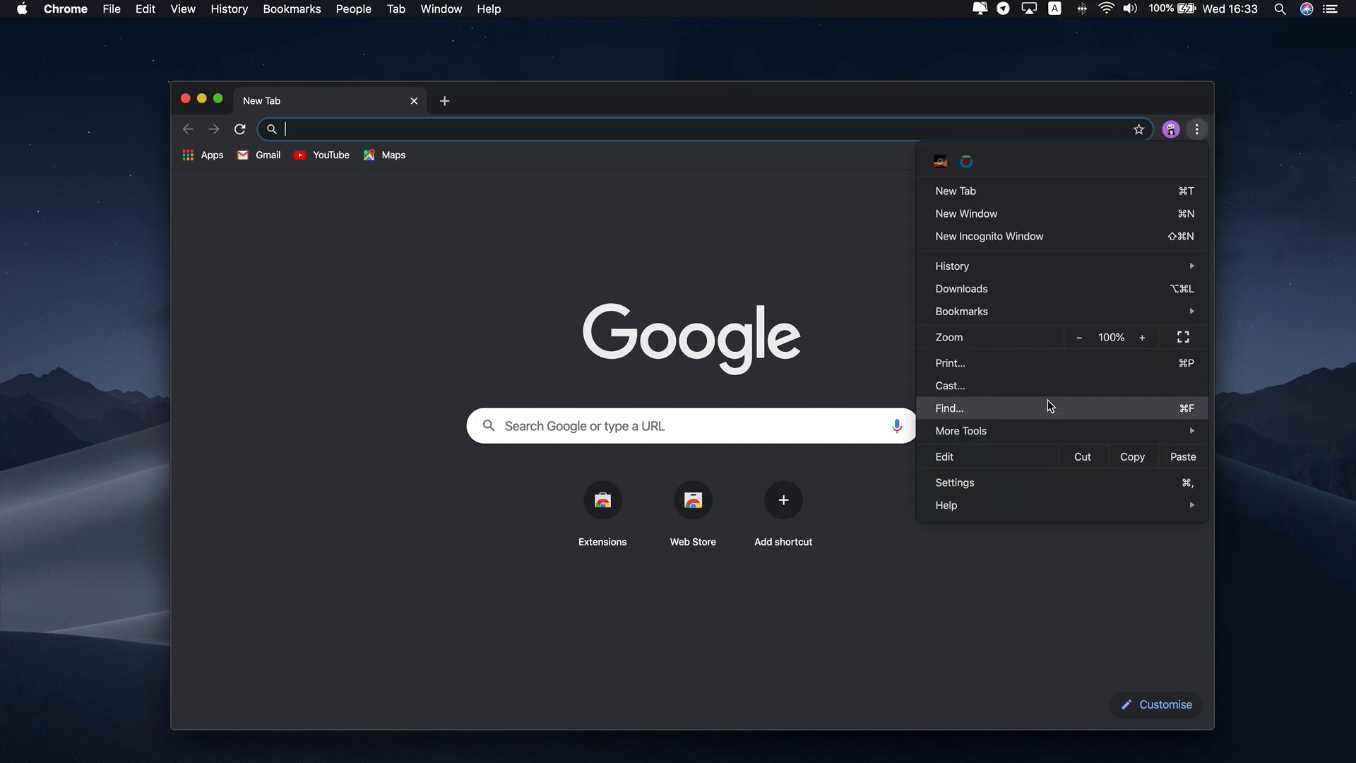
{"action": "left_click", "coordinate": [999, 481]}
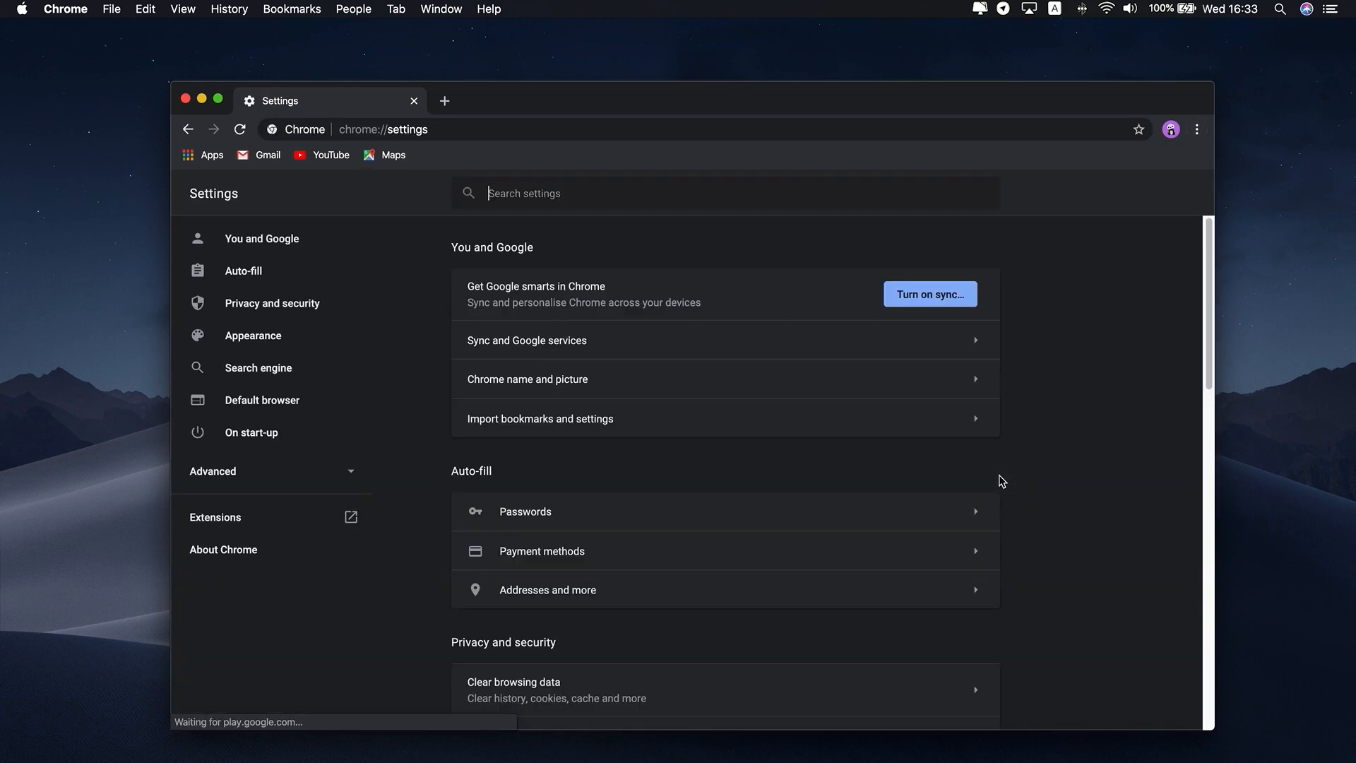
{"action": "left_click", "coordinate": [207, 522]}
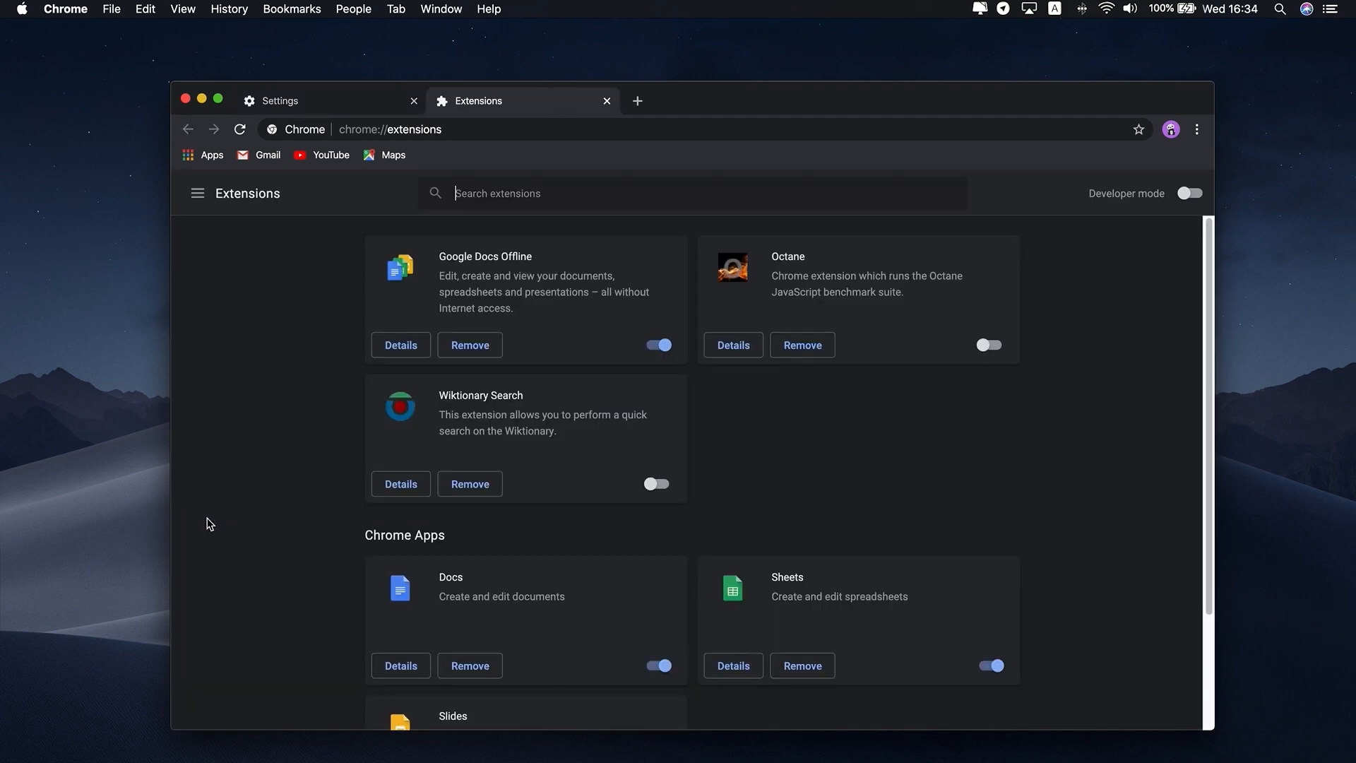
{"action": "left_click", "coordinate": [808, 343]}
{"action": "left_click", "coordinate": [814, 235]}
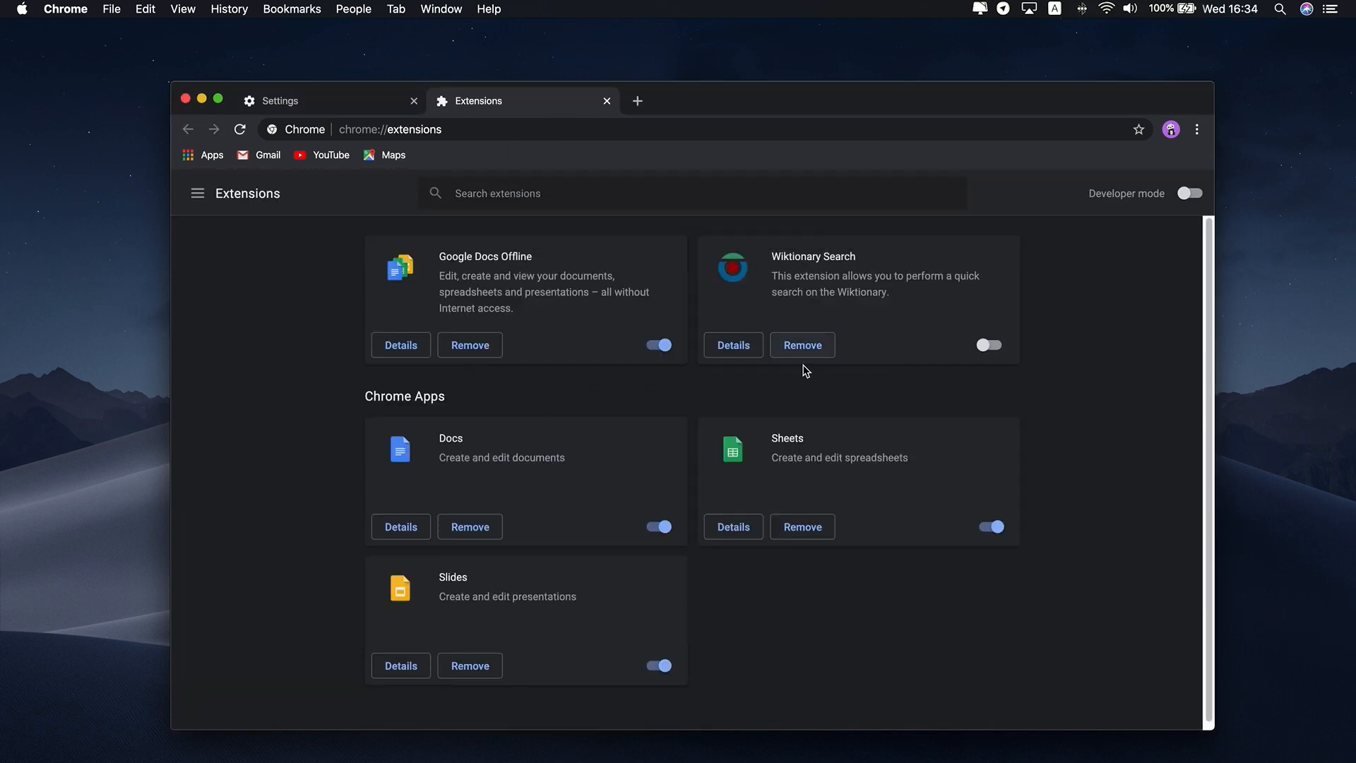
{"action": "left_click", "coordinate": [802, 345]}
{"action": "left_click", "coordinate": [820, 235]}
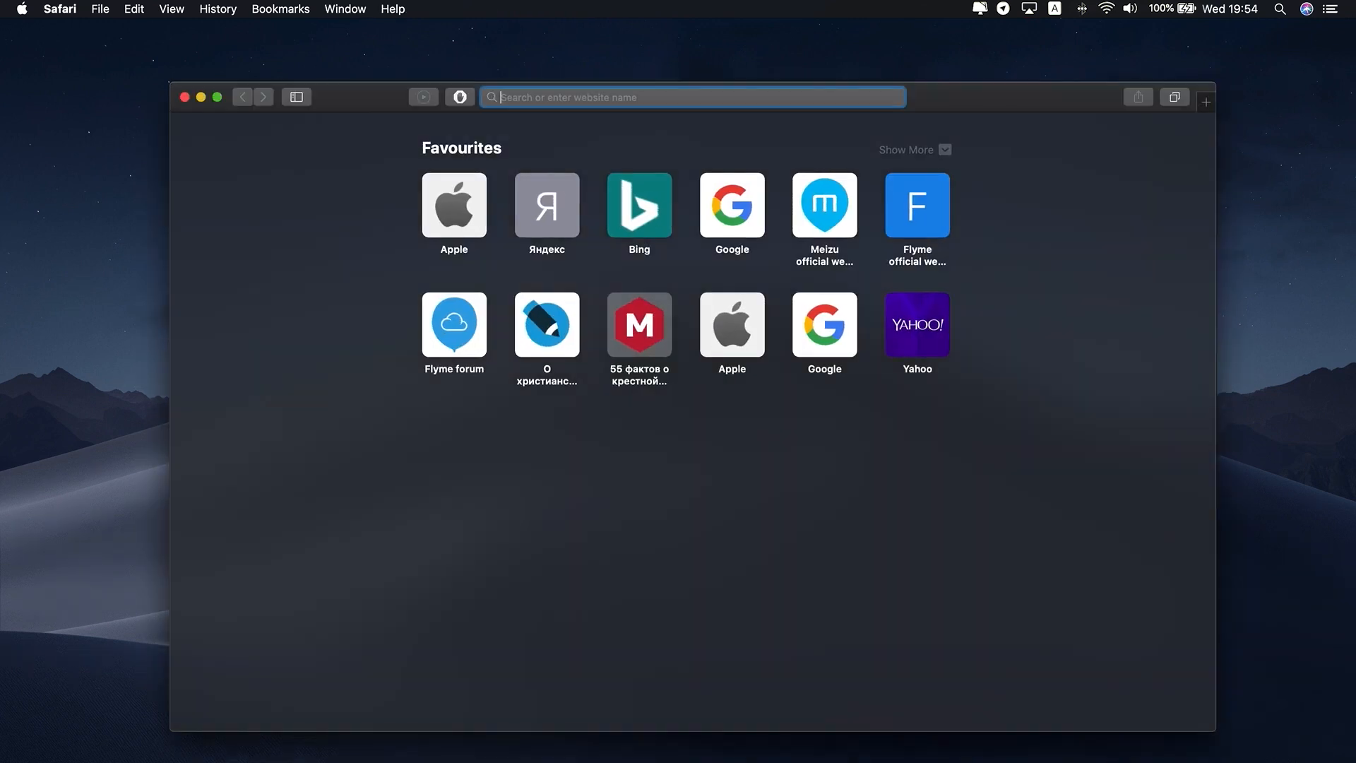
Switch to Safari and enable the Folx extension in the extension preferences
{"action": "left_click", "coordinate": [62, 9]}
{"action": "left_click", "coordinate": [70, 70]}
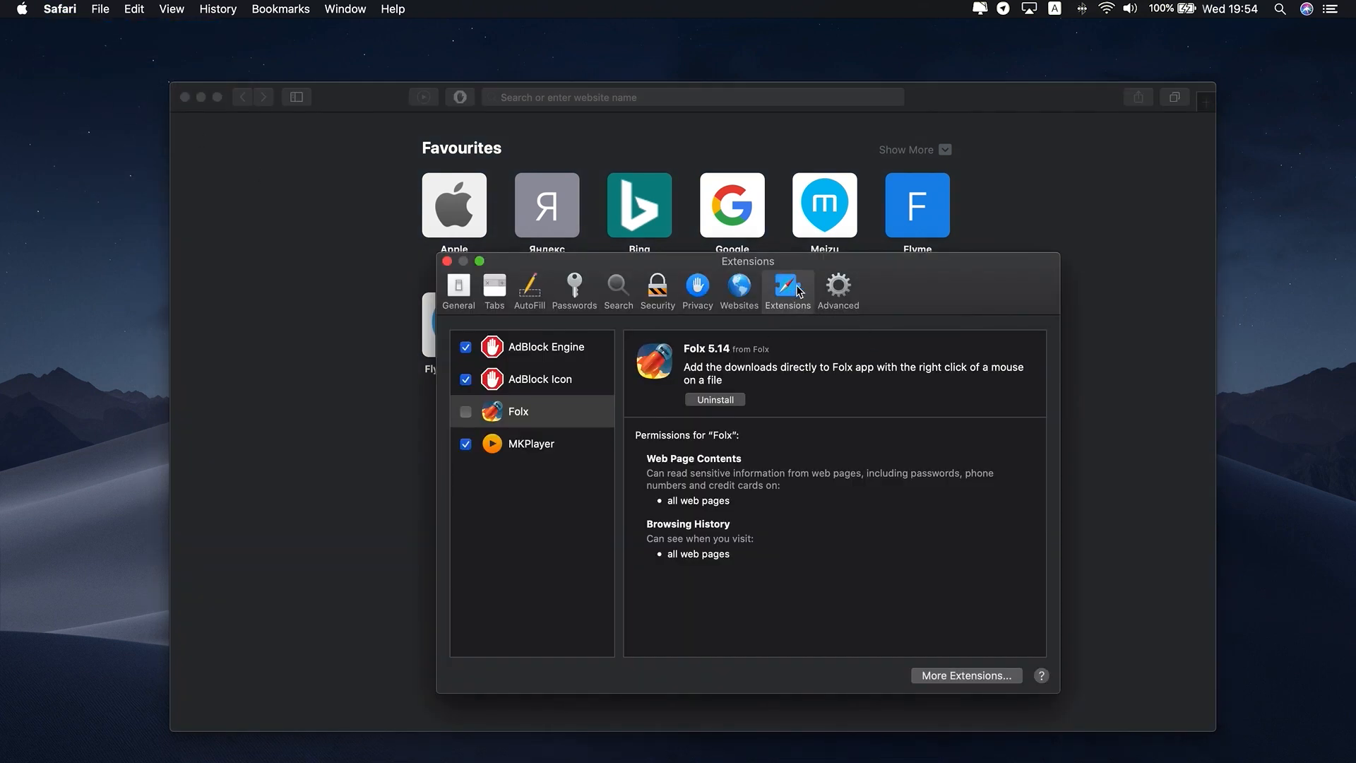
{"action": "left_click", "coordinate": [528, 417]}
{"action": "left_click", "coordinate": [466, 412]}
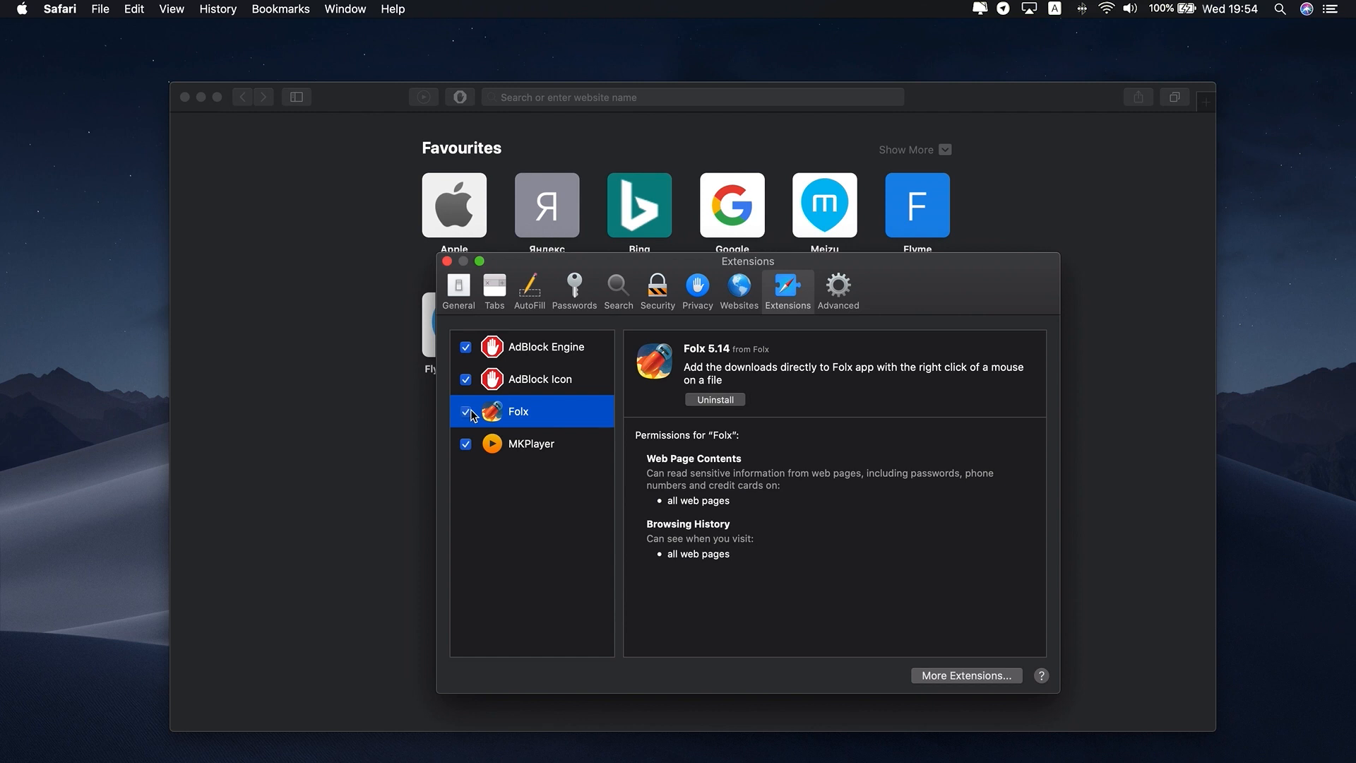
Uninstall the Folx extension by showing the Folx application in Finder and moving it to the Bin
{"action": "left_click", "coordinate": [724, 401]}
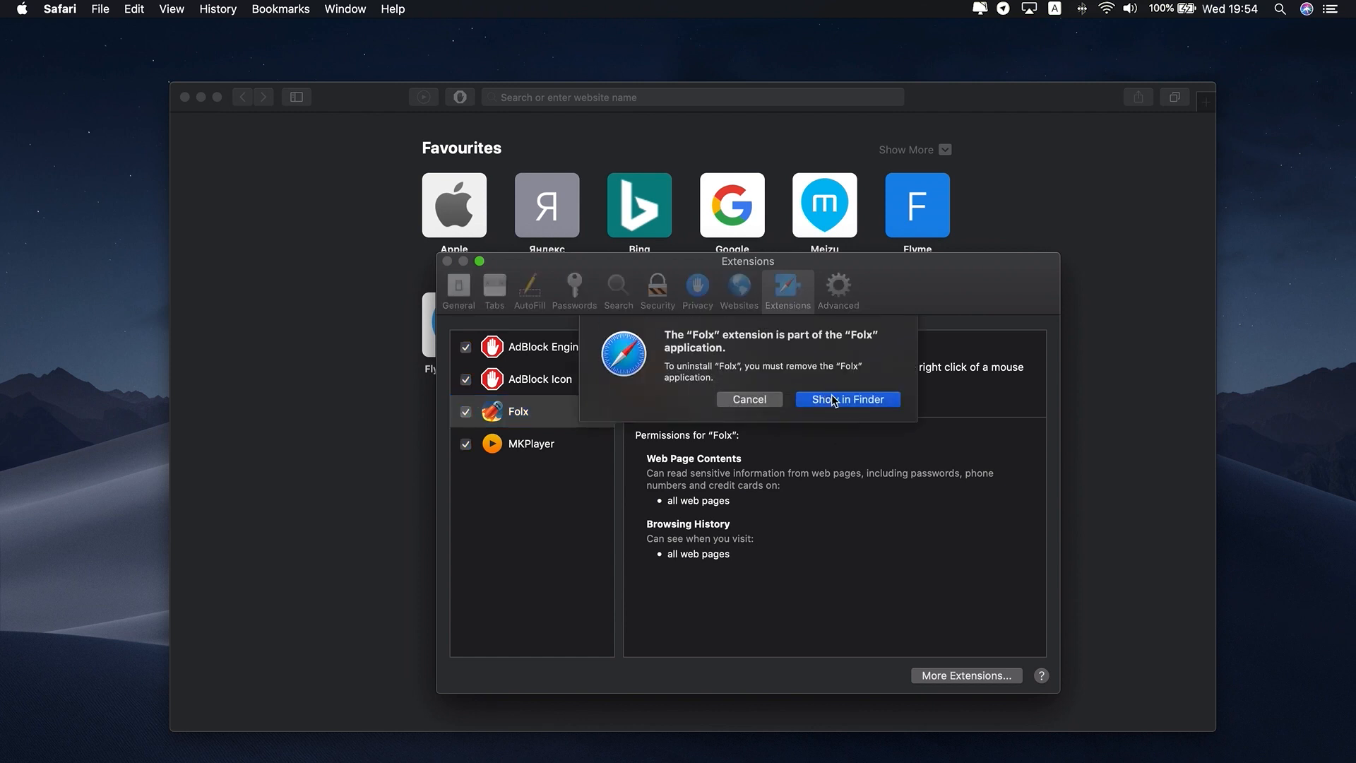
{"action": "left_click", "coordinate": [833, 401]}
{"action": "scroll", "coordinate": [622, 416], "scroll_direction": "down", "scroll_amount": 4}
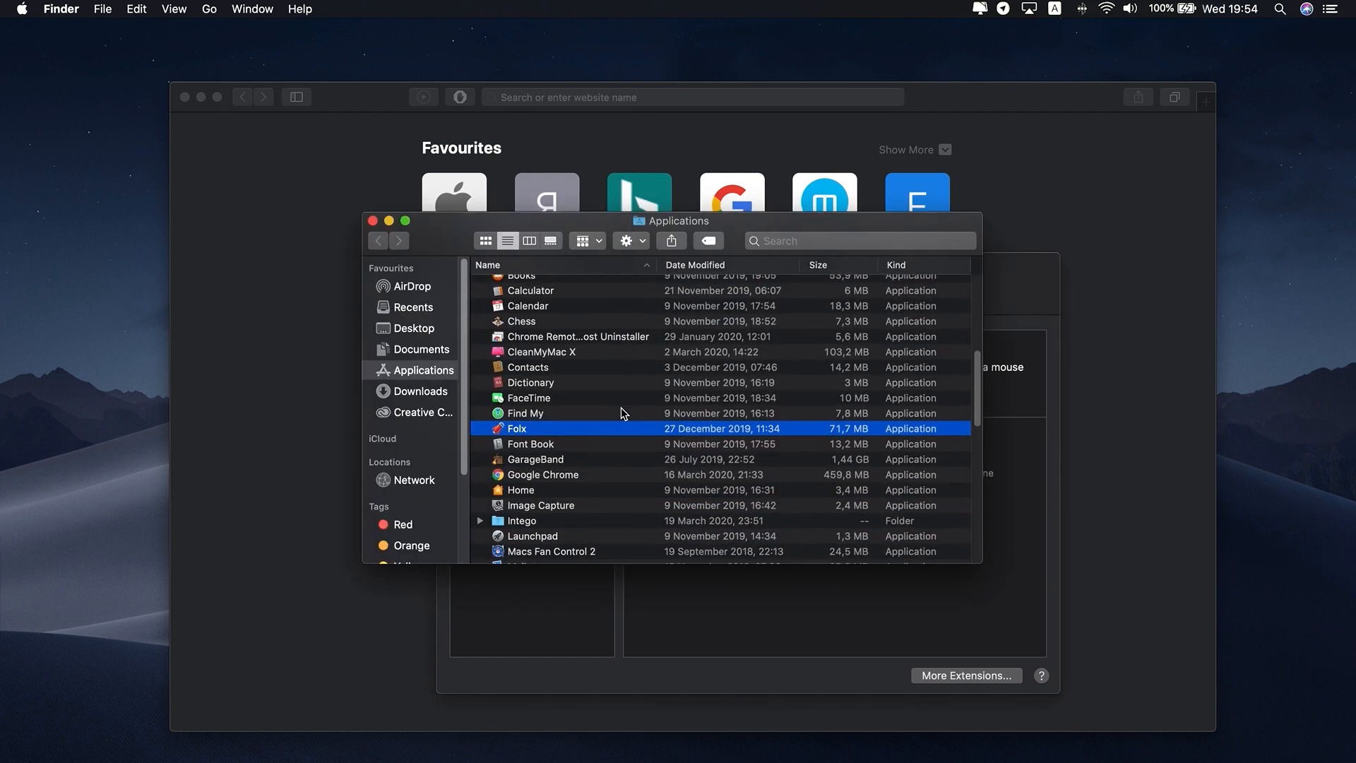
{"action": "right_click", "coordinate": [524, 445]}
{"action": "left_click", "coordinate": [568, 486]}
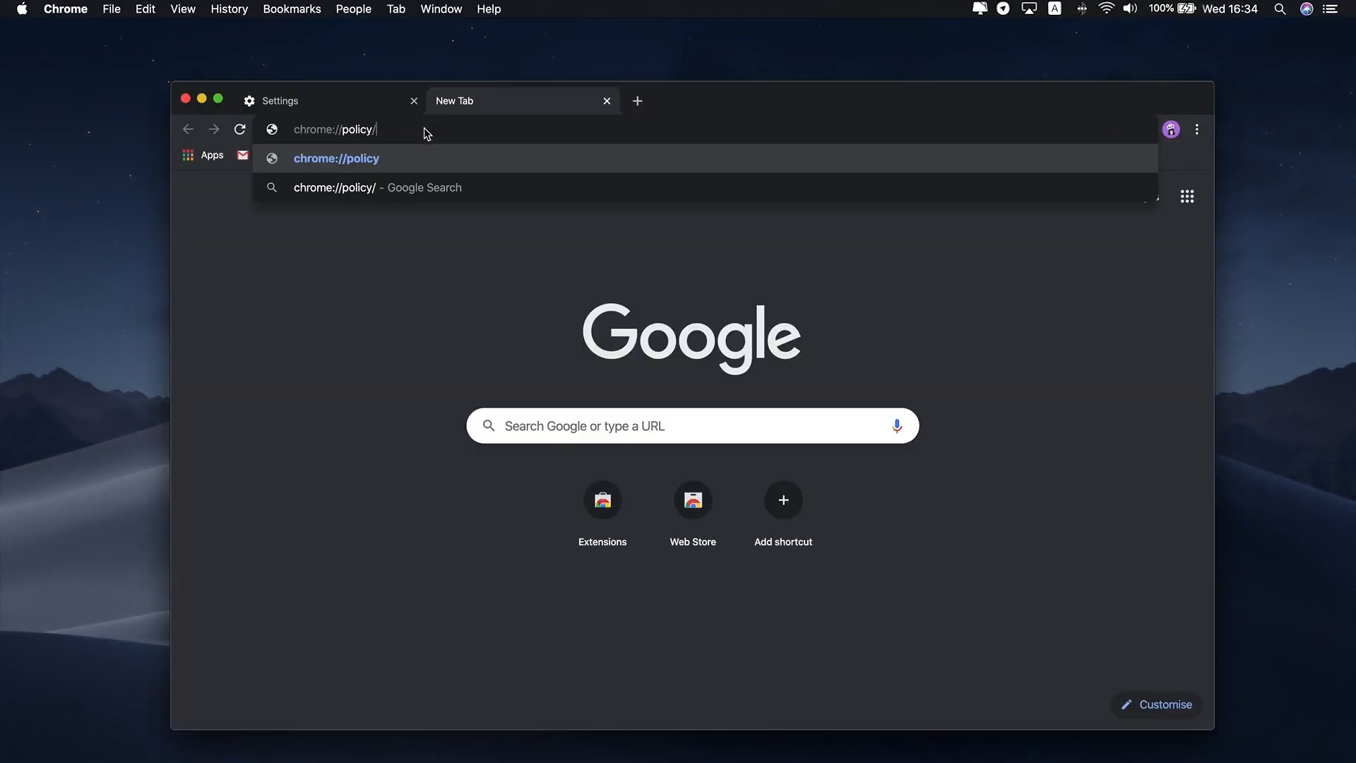
In Chrome, open the chrome://policy page to examine the applied browser policies
{"action": "key", "text": "Return"}
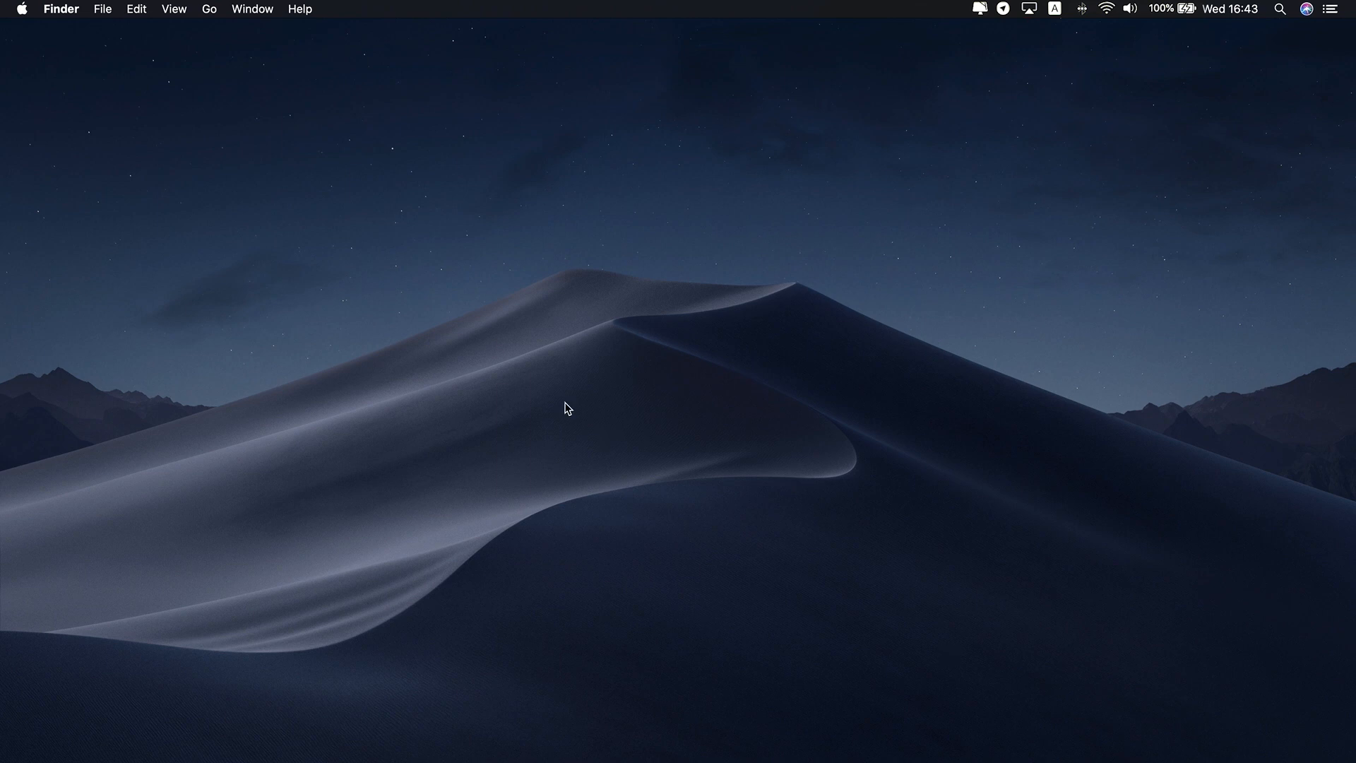
Switch to Finder and use Go to Folder to open the Library folder
{"action": "left_click", "coordinate": [210, 10]}
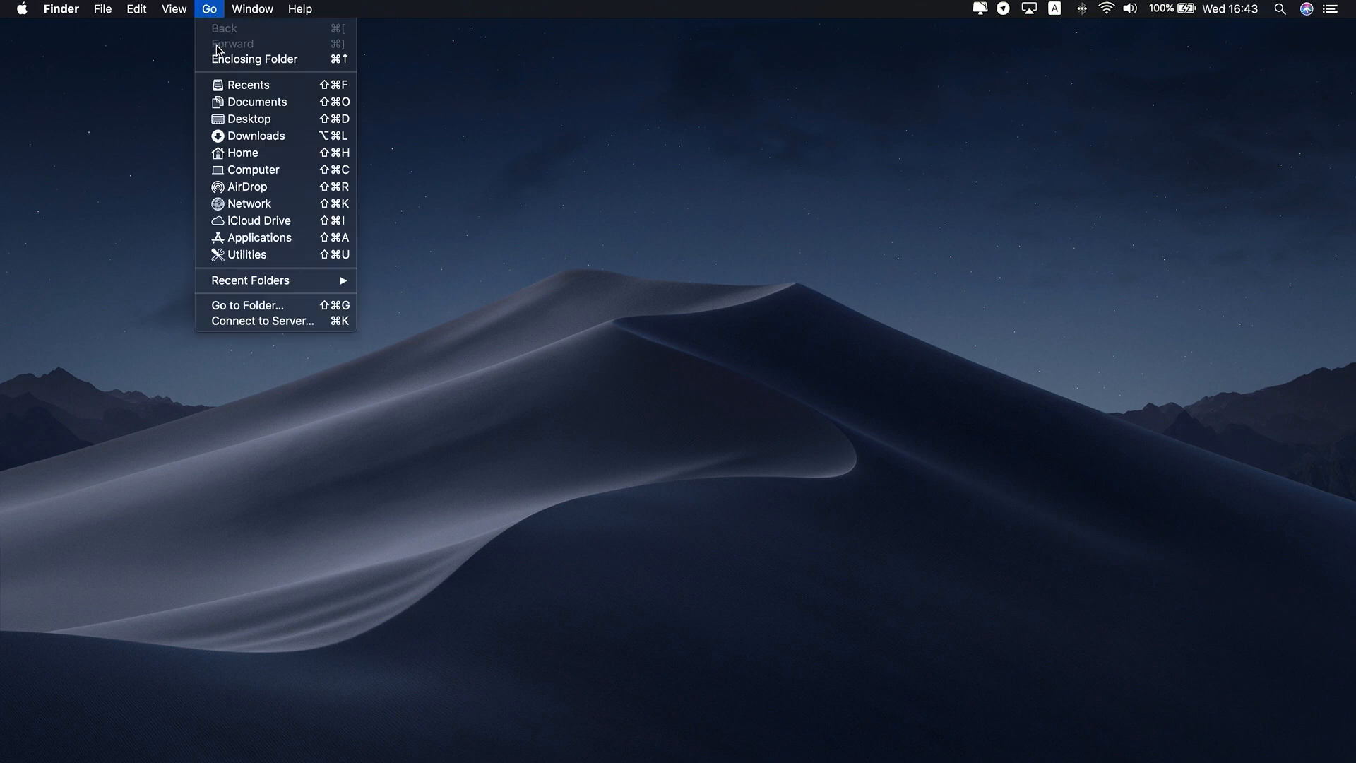
{"action": "left_click", "coordinate": [277, 311]}
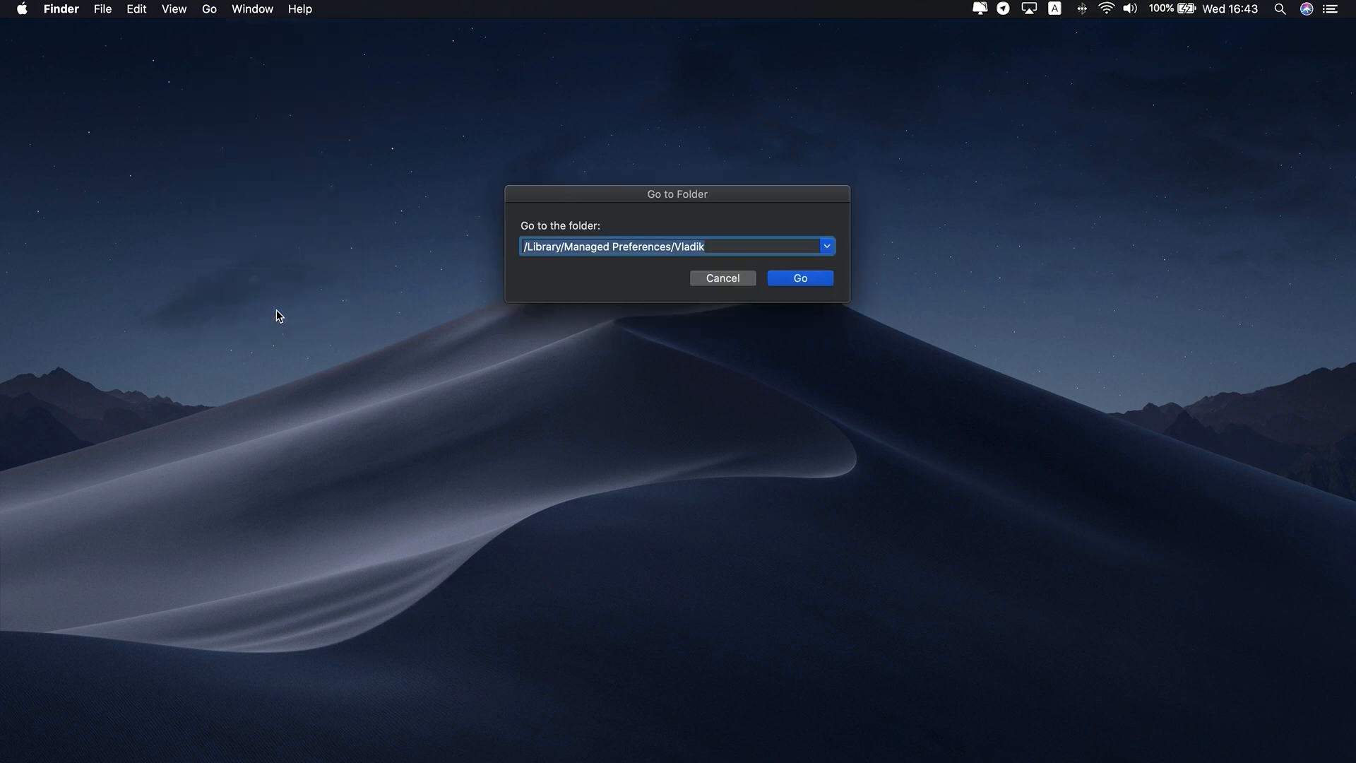
{"action": "left_click", "coordinate": [801, 281]}
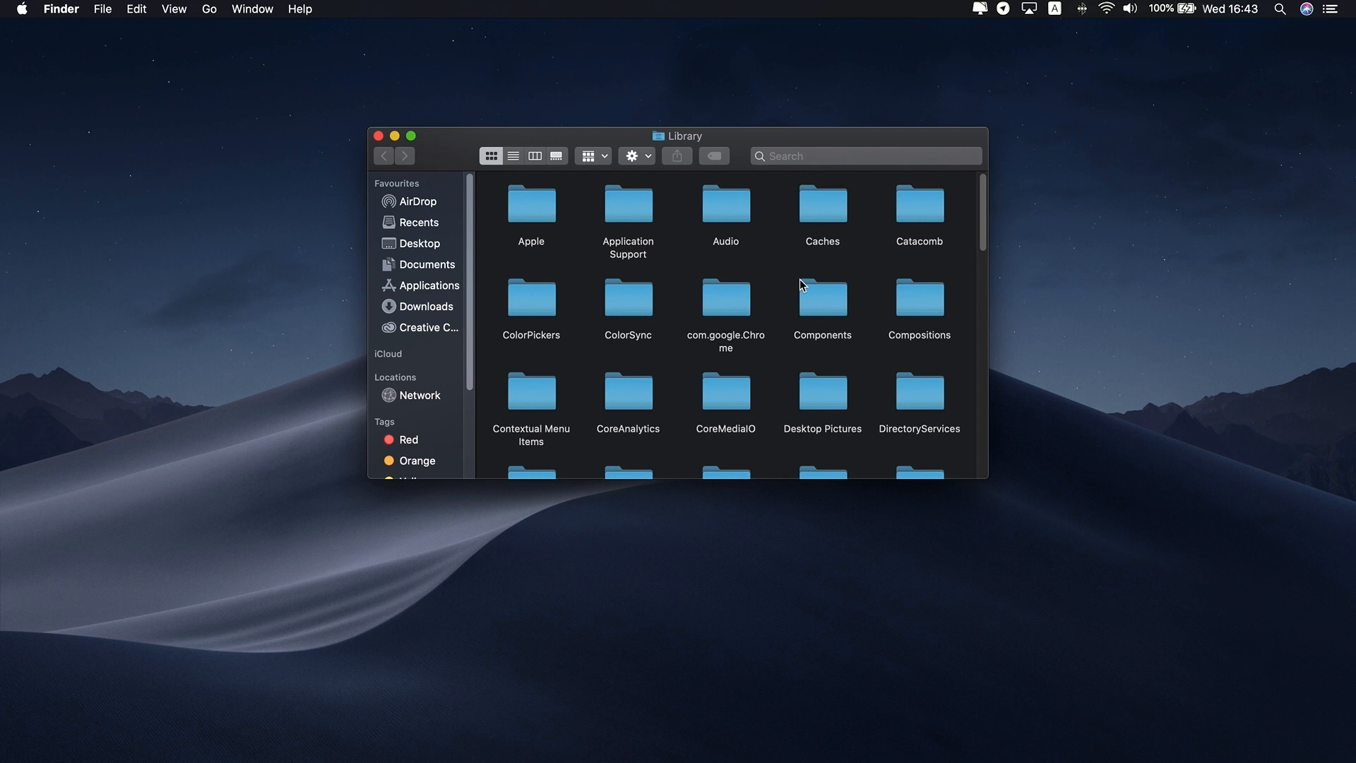
Open the com.google.Chrome folder, search for "anysear" and move the anysearch/search file to the Bin
{"action": "double_click", "coordinate": [723, 294]}
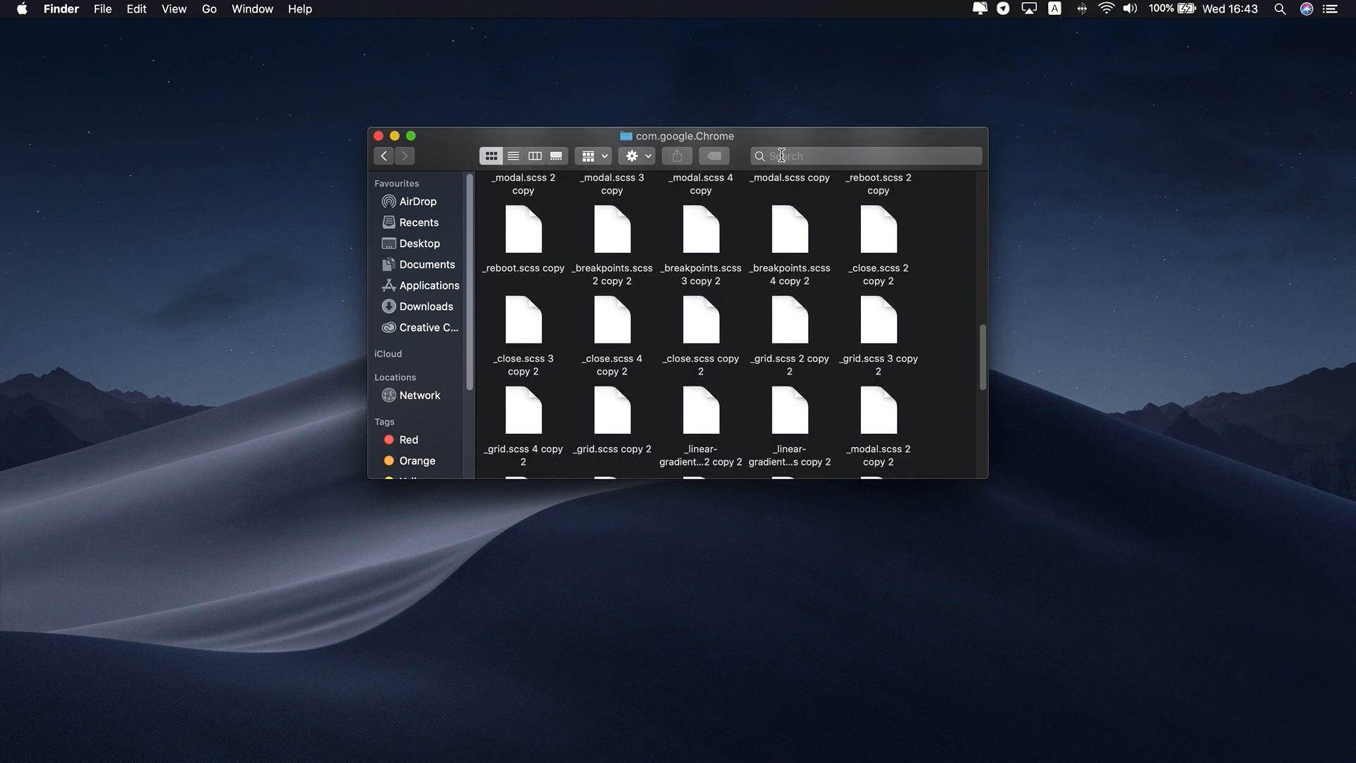
{"action": "key", "text": "super+f"}
{"action": "type", "text": "anysear"}
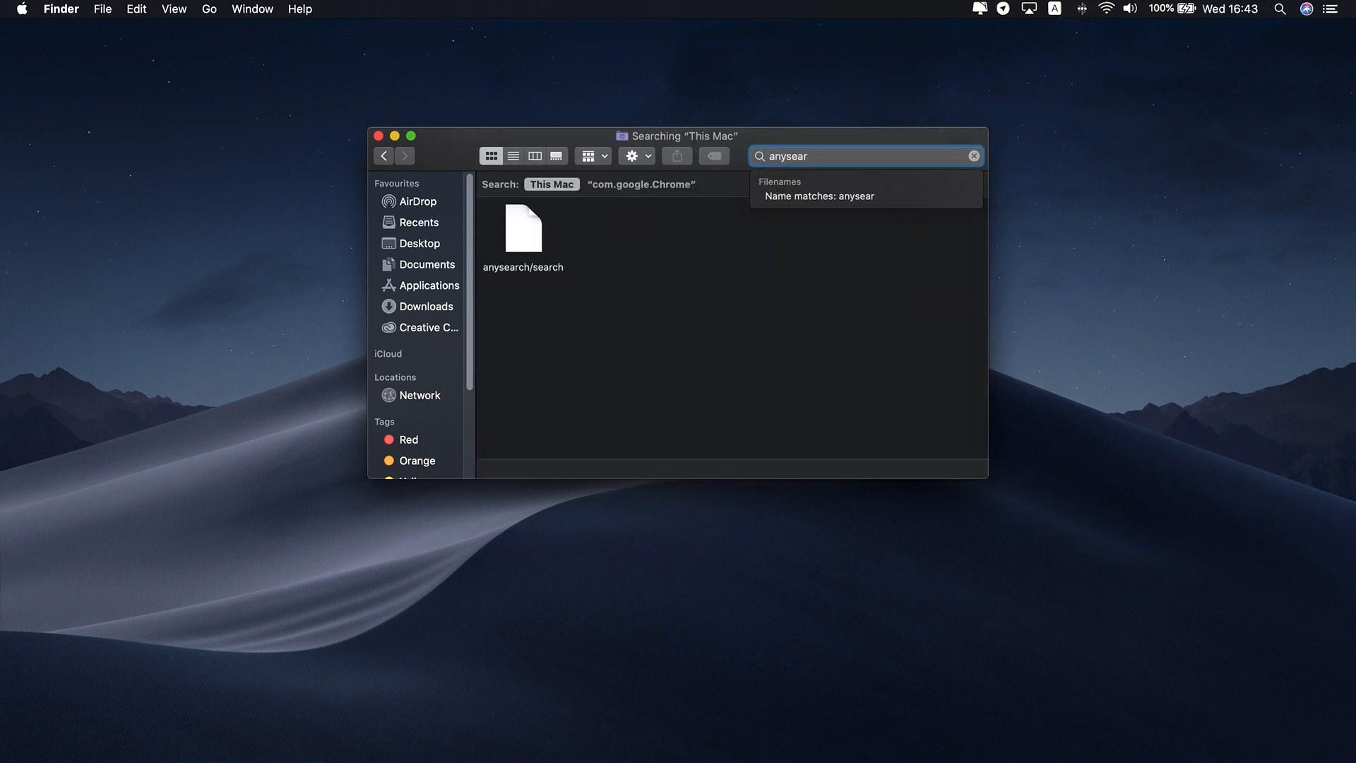
{"action": "left_click", "coordinate": [528, 237]}
{"action": "right_click", "coordinate": [535, 240]}
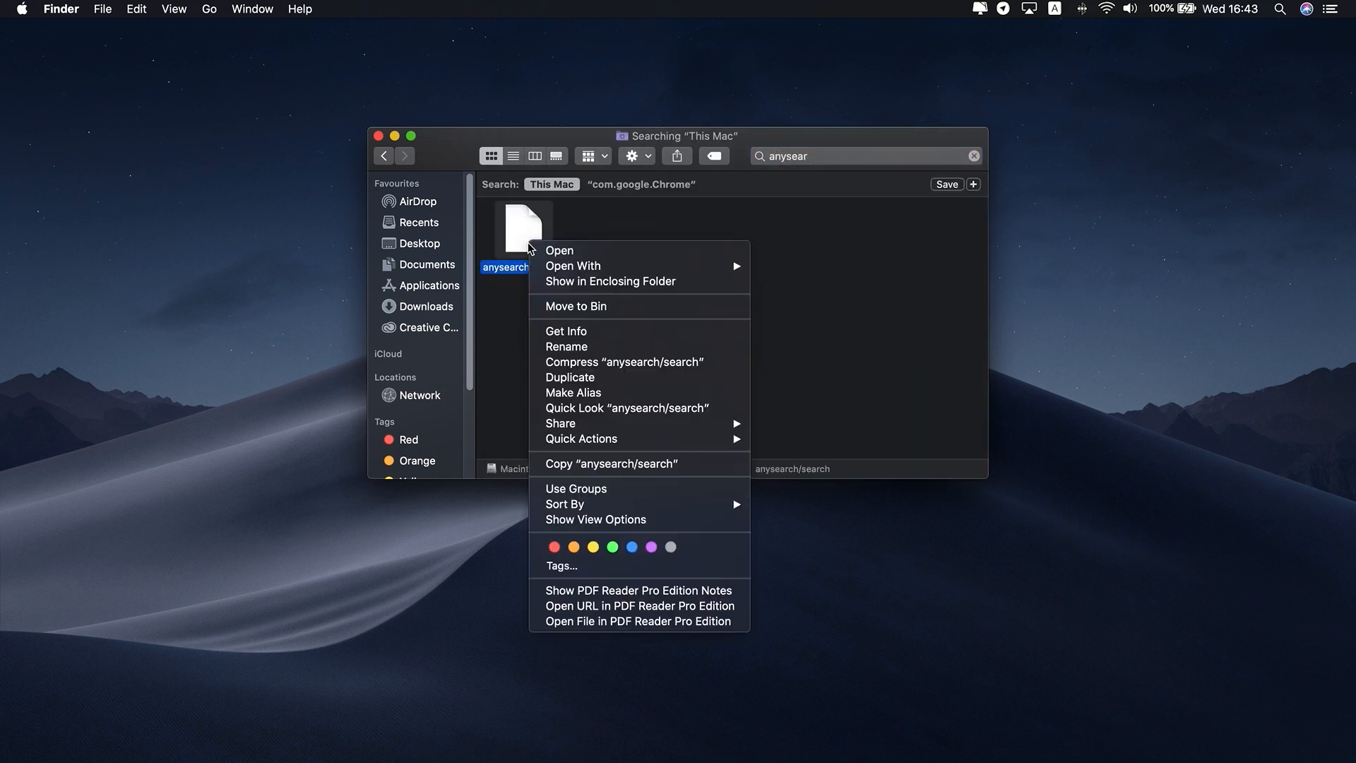
{"action": "left_click", "coordinate": [578, 303]}
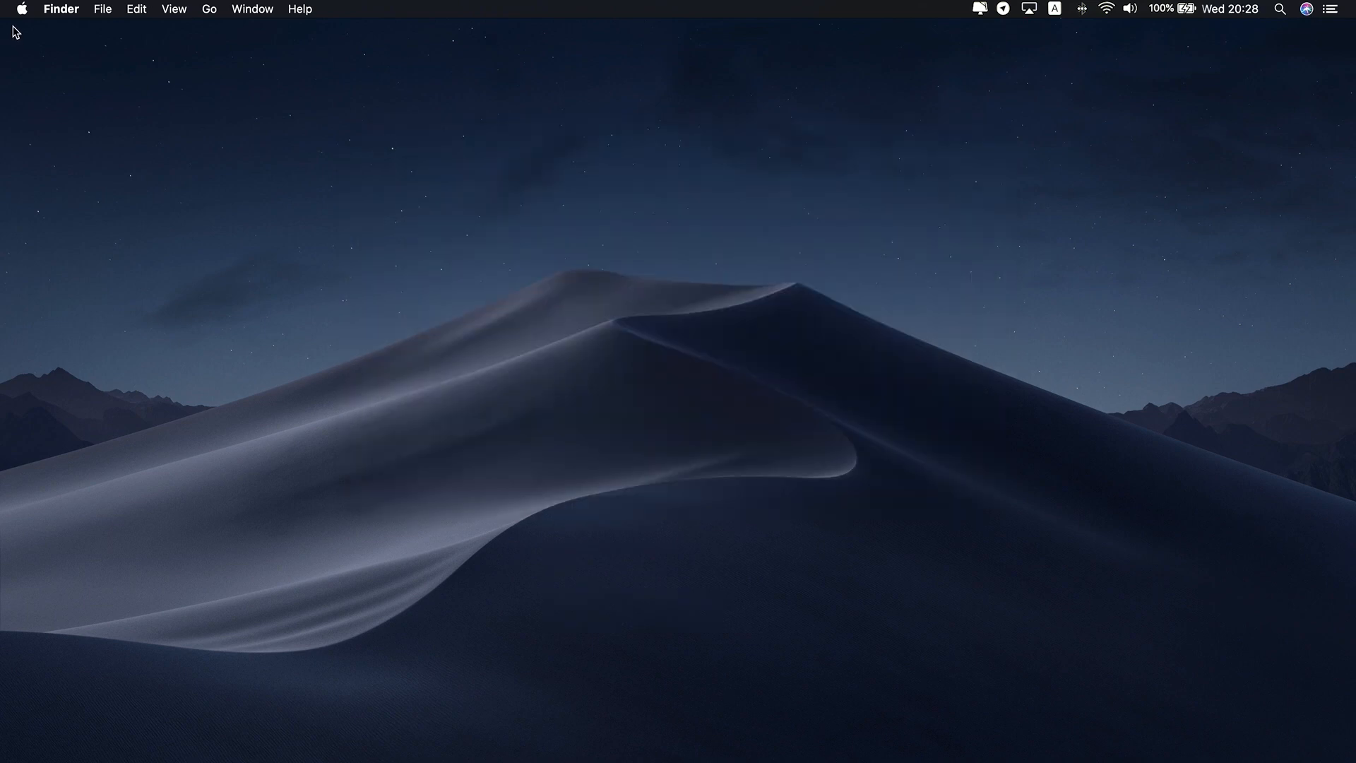
Restart the Mac with the option to reopen windows when logging back in left enabled
{"action": "left_click", "coordinate": [21, 9]}
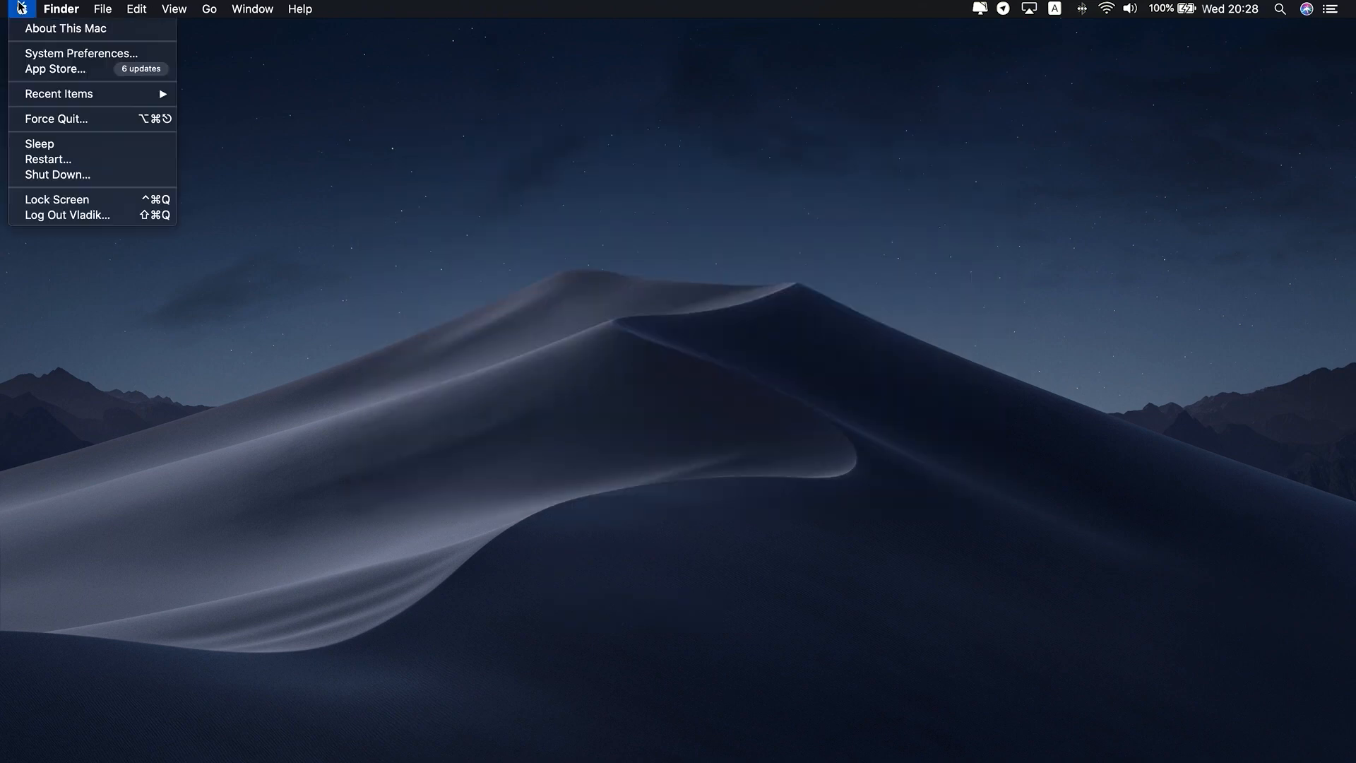
{"action": "left_click", "coordinate": [48, 159]}
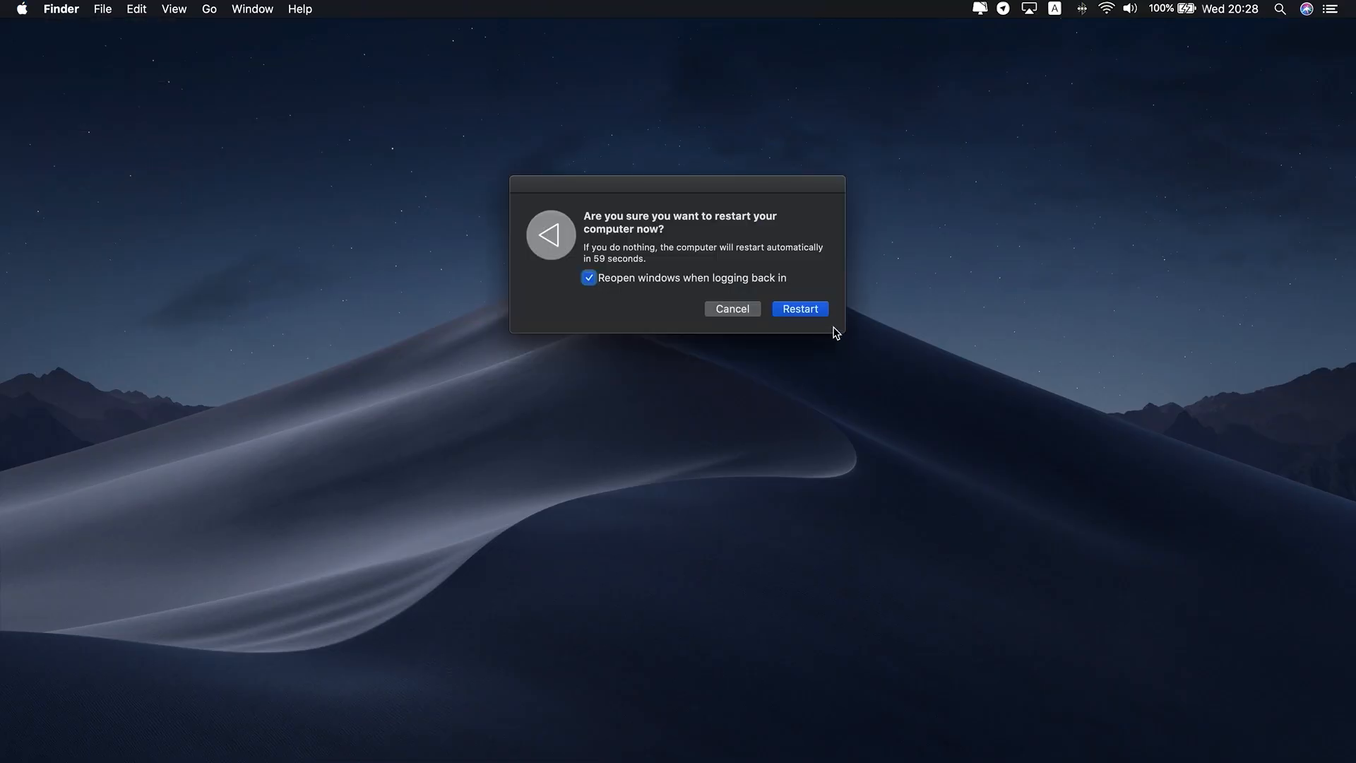
{"action": "left_click", "coordinate": [787, 311]}
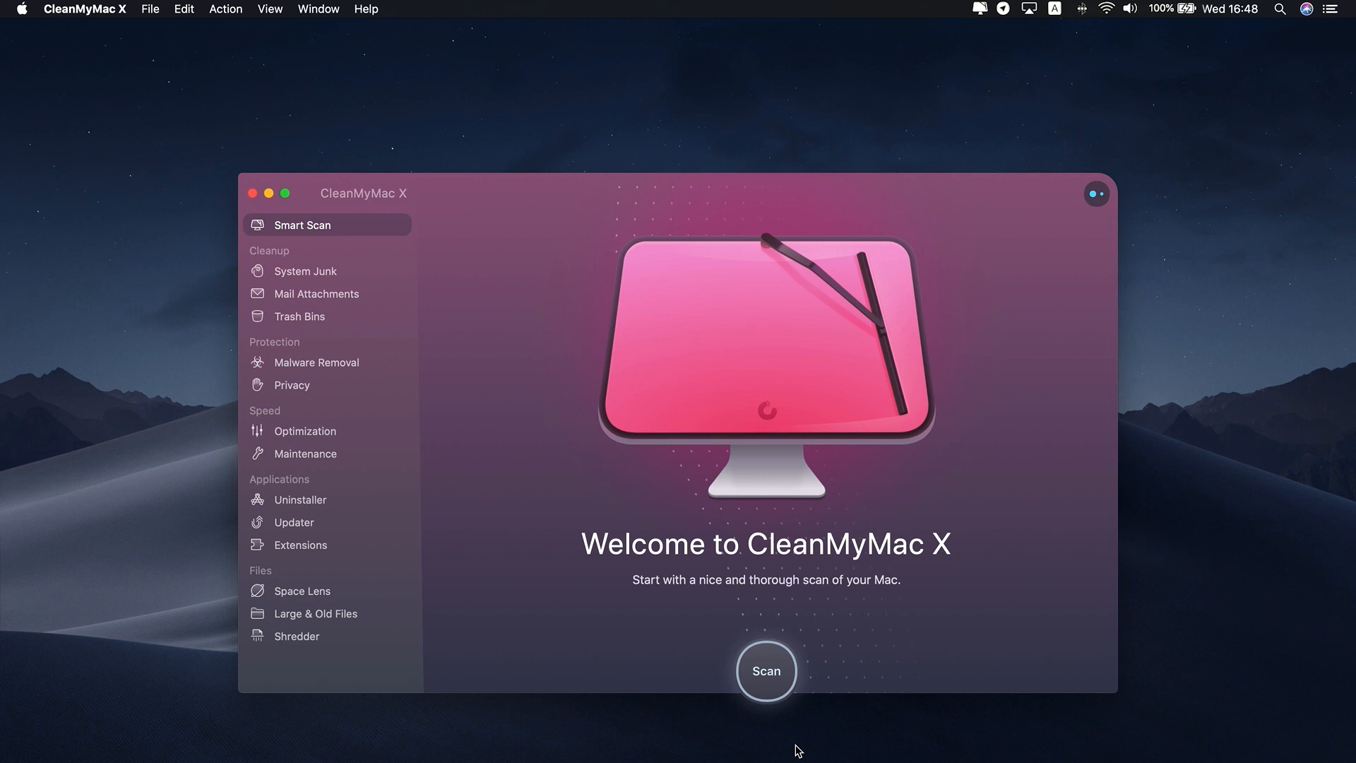
Run a Malware Removal scan of the Mac in CleanMyMac X
{"action": "left_click", "coordinate": [315, 367]}
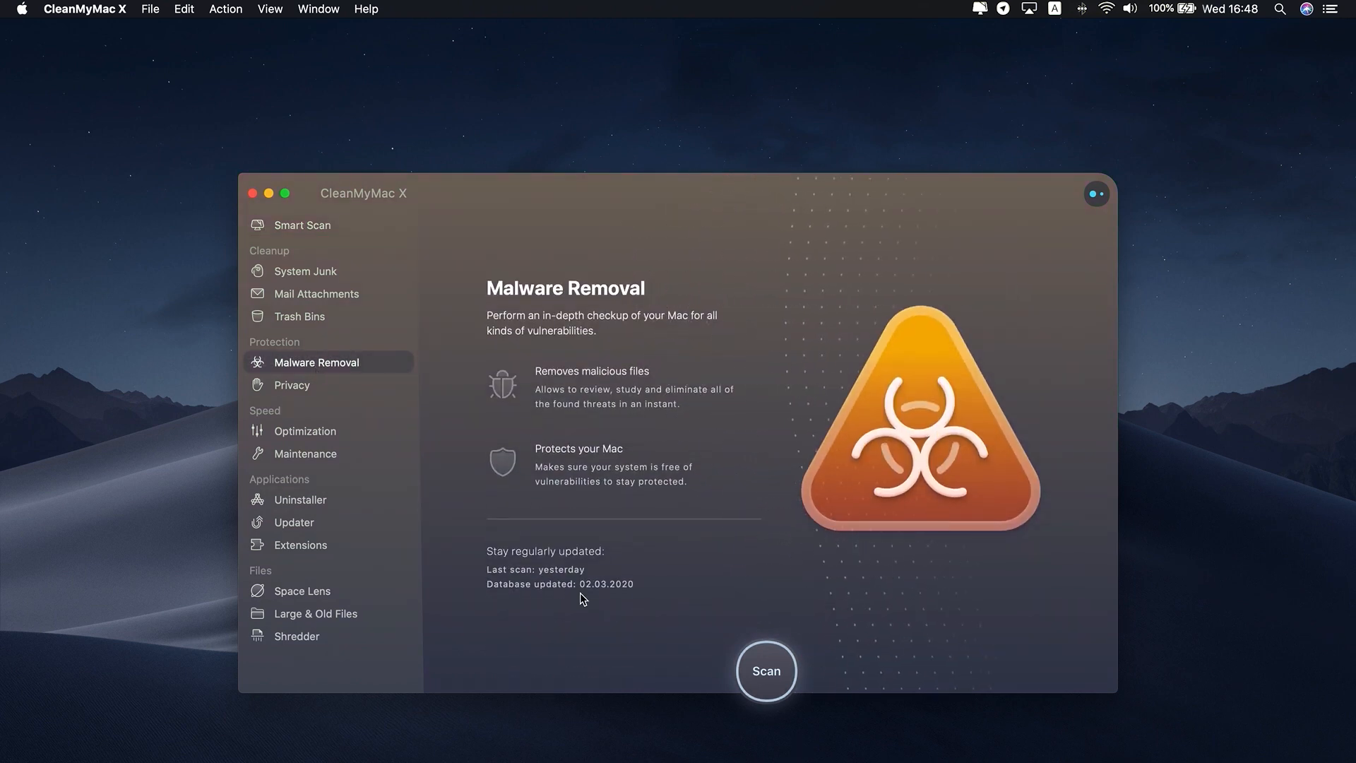
{"action": "left_click", "coordinate": [768, 671]}
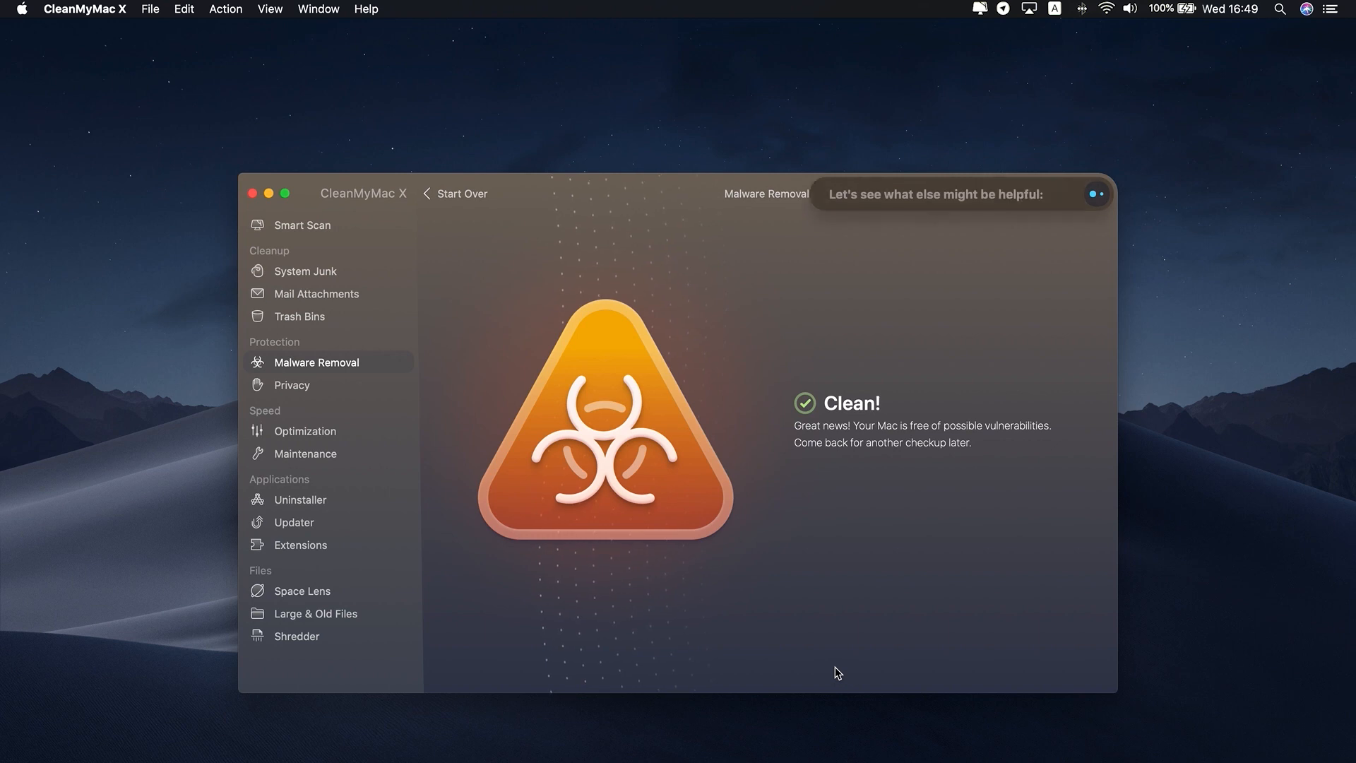
Enable the real-time malware monitor in CleanMyMac X's Protection preferences, then close the preferences and the main window
{"action": "left_click", "coordinate": [105, 10]}
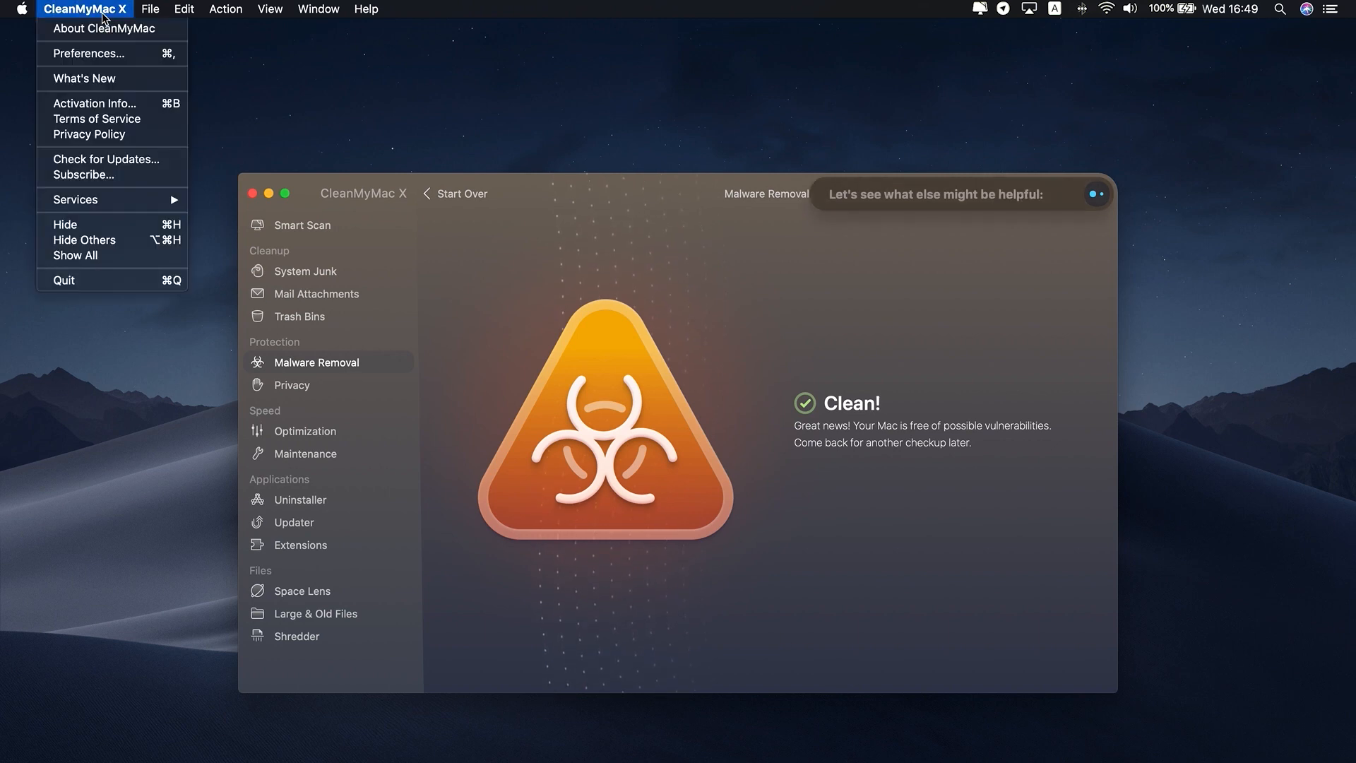
{"action": "left_click", "coordinate": [112, 55]}
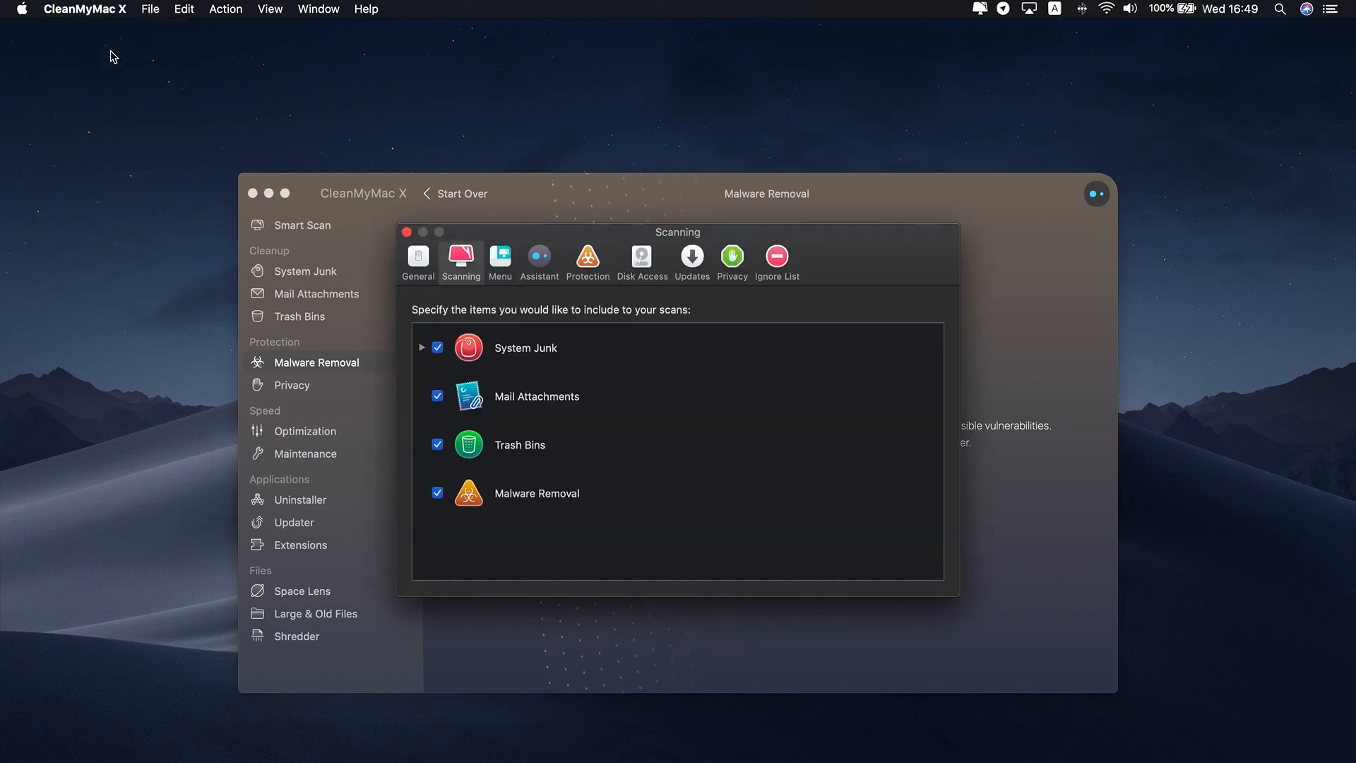
{"action": "left_click", "coordinate": [587, 258]}
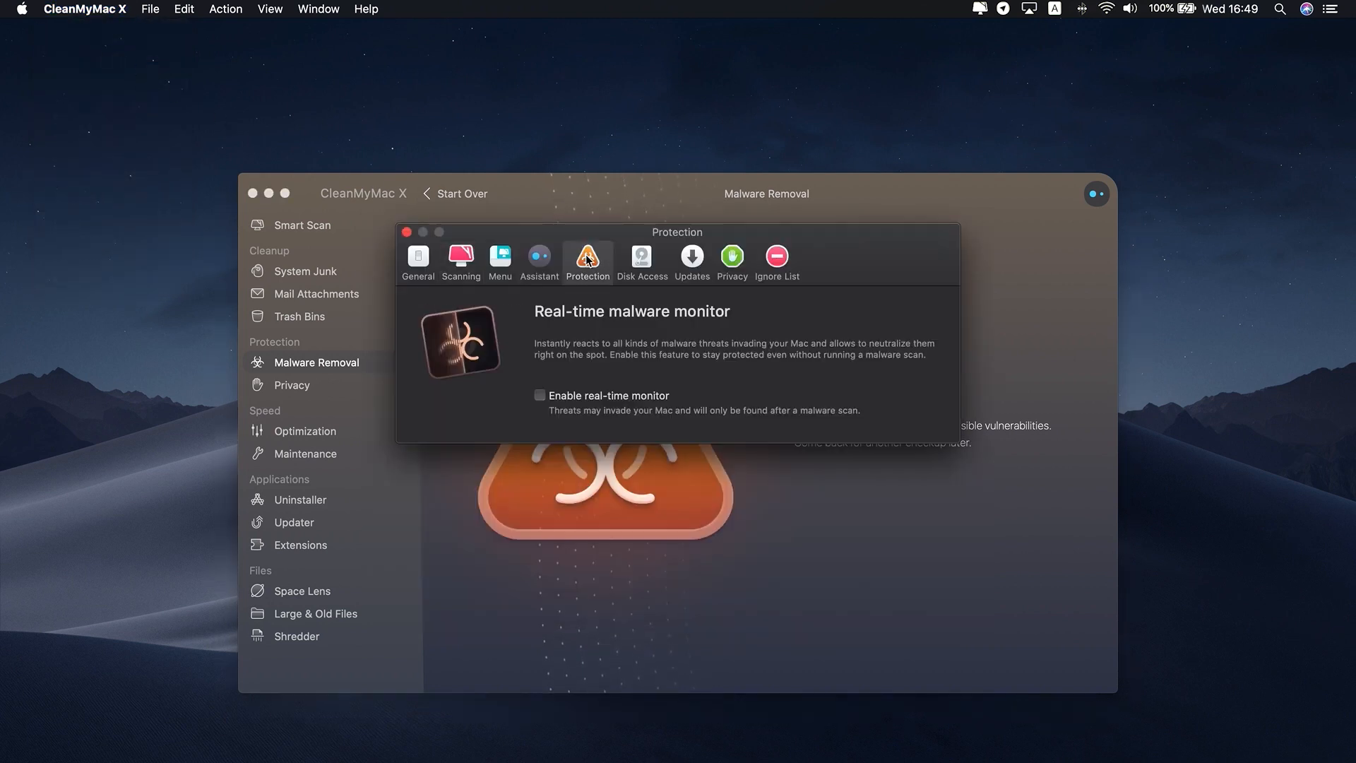
{"action": "left_click", "coordinate": [540, 395]}
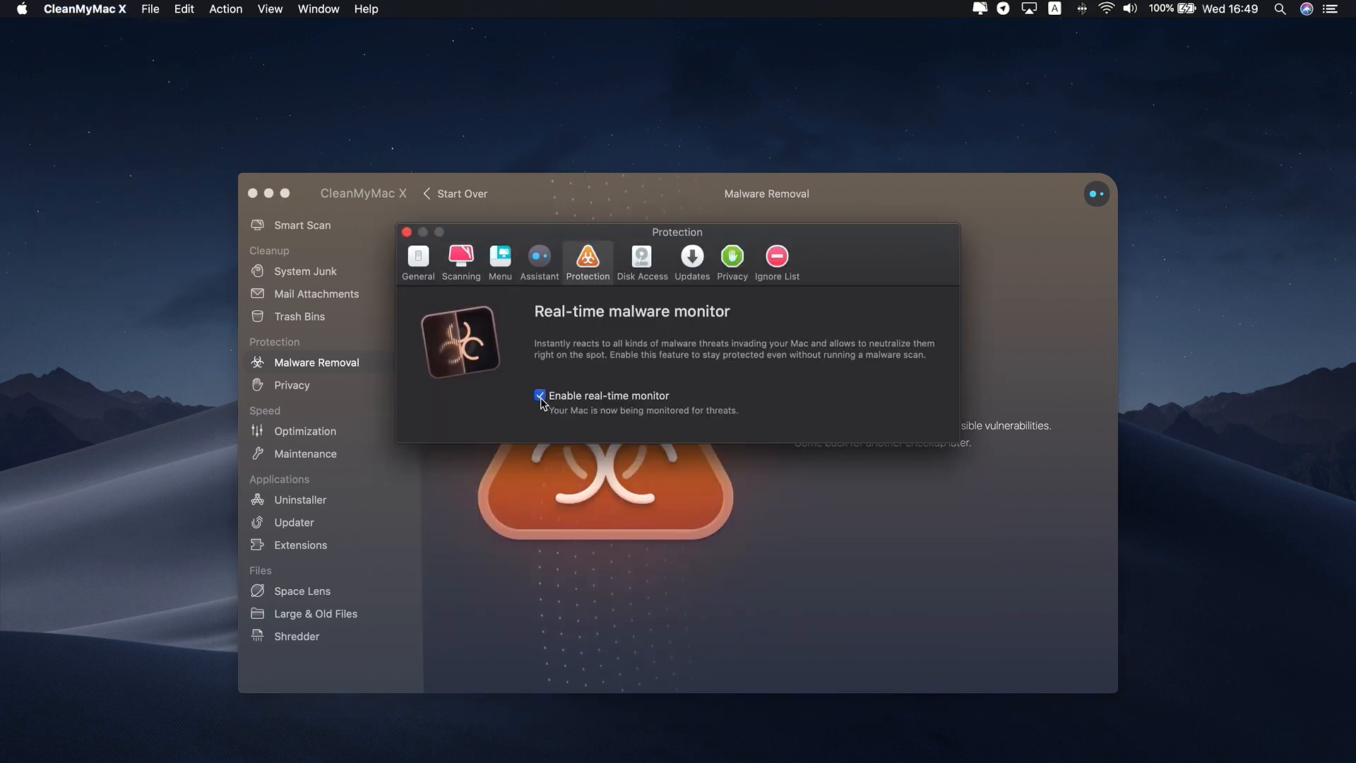
{"action": "left_click", "coordinate": [406, 232]}
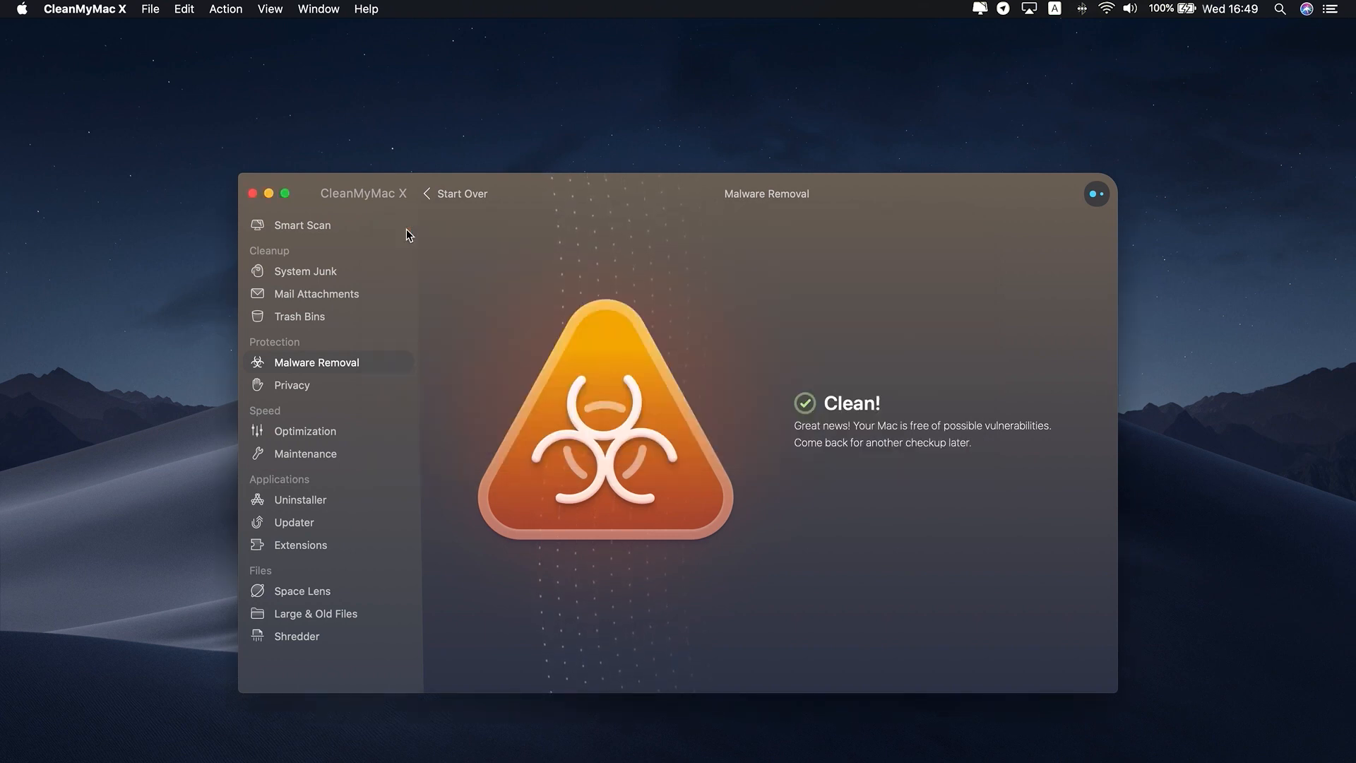
{"action": "left_click", "coordinate": [252, 194]}
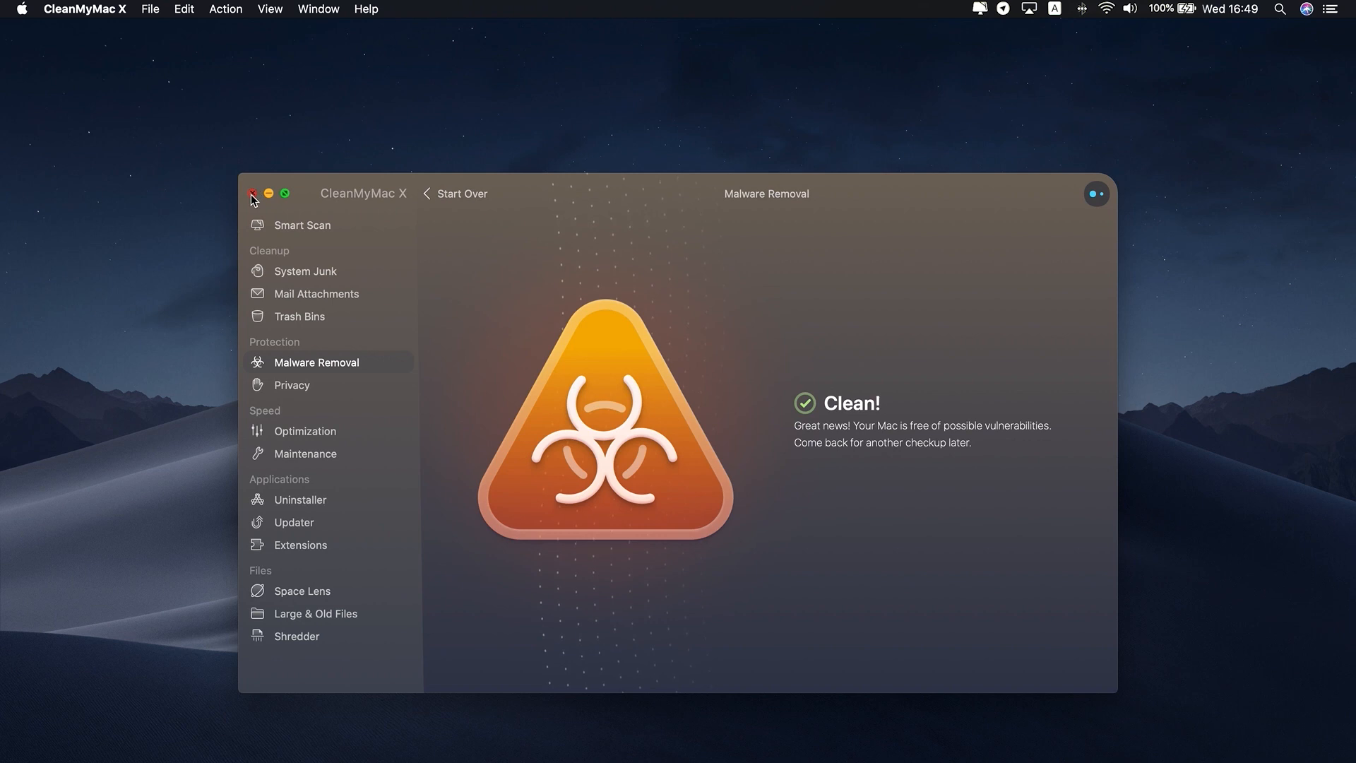